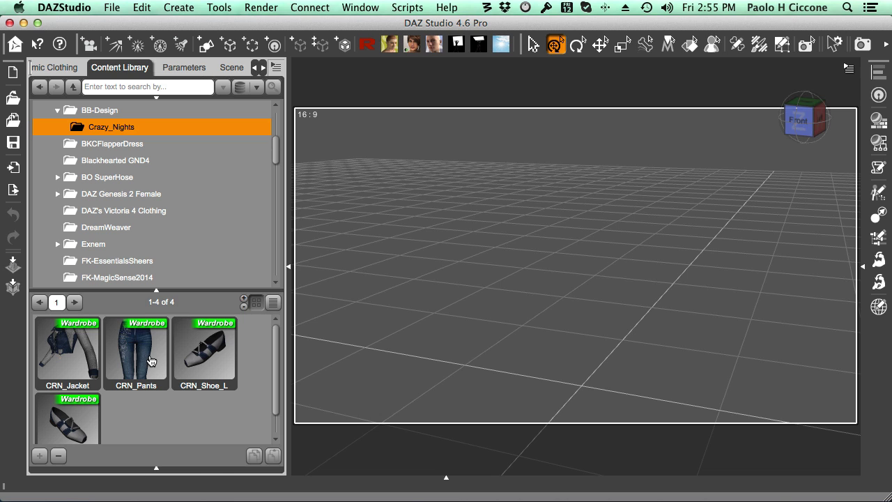
- Load CRN_Pants from the Crazy_Nights folder and show its Pants and Z_Metal materials in Reality
mouse_move(149, 361)
double_click(148, 368)
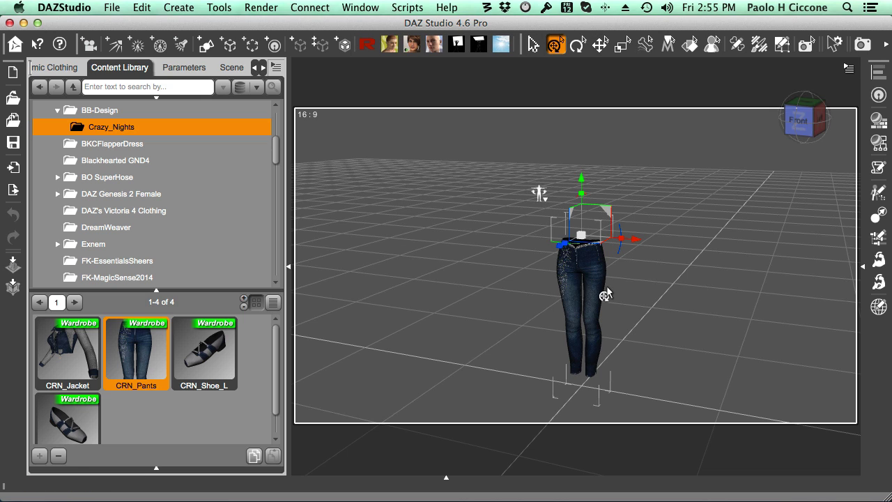
left_click(368, 45)
left_click(122, 99)
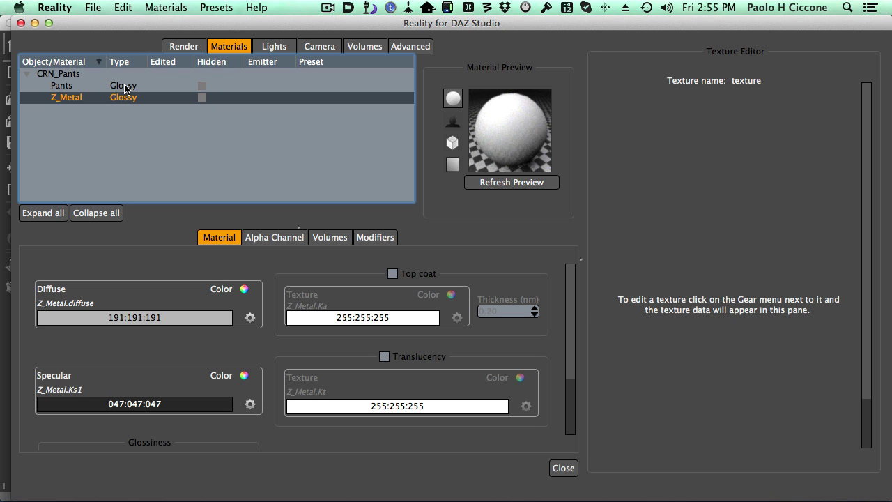
left_click(125, 86)
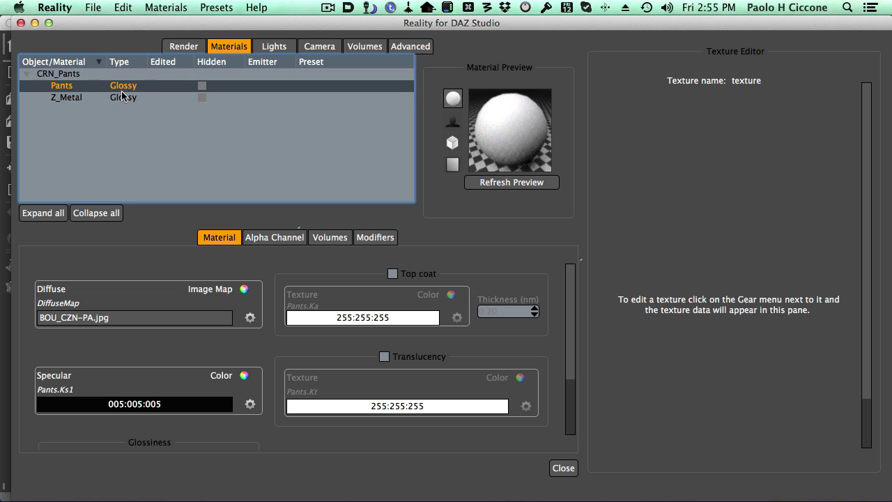
left_click(123, 99)
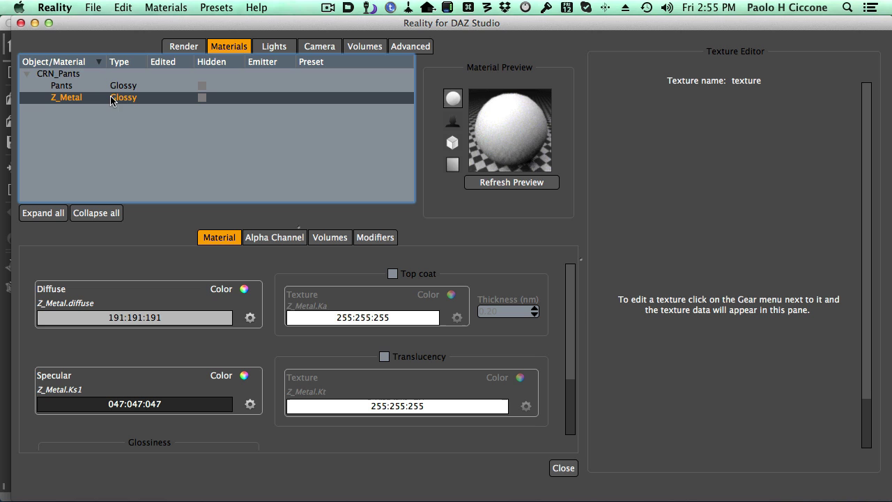
left_click(110, 84)
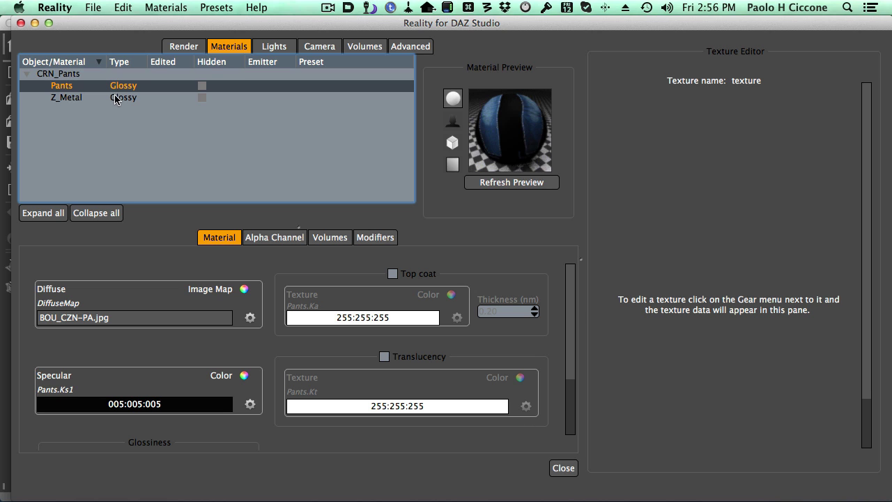
left_click(116, 99)
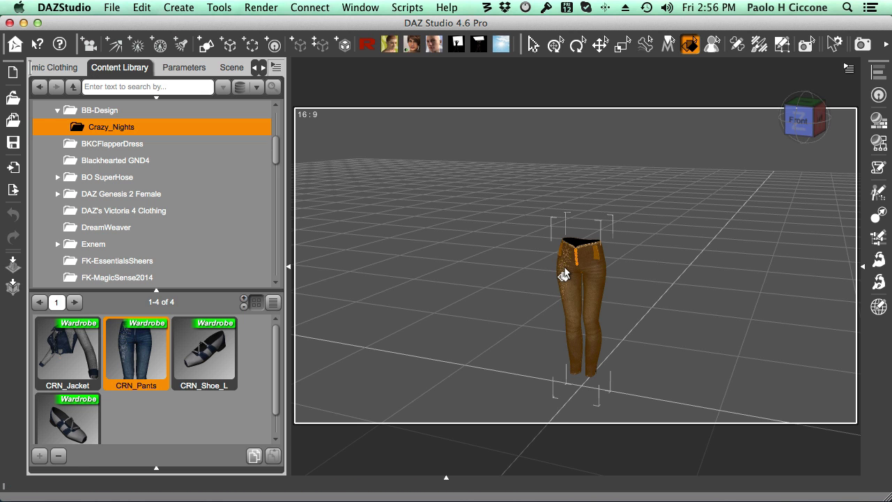
- Zoom in on the denim pants in the viewport, then bring back the Reality material editor
scroll(566, 272, "up", 10)
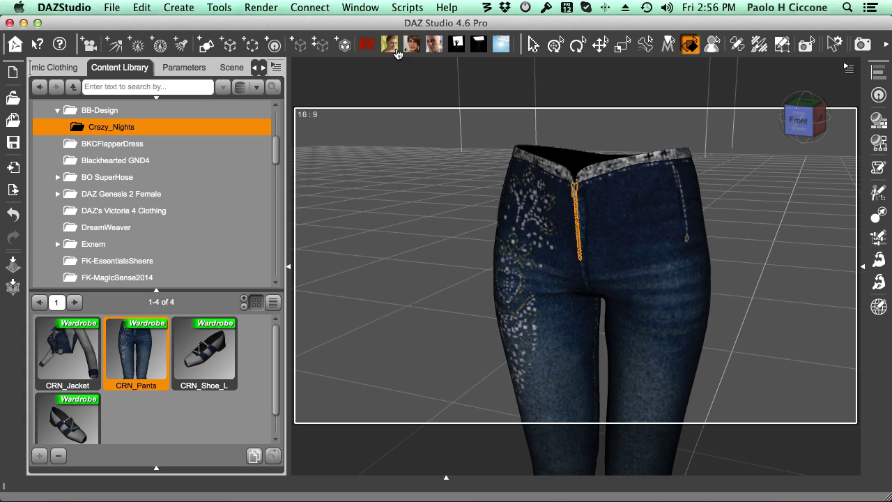
left_click(370, 45)
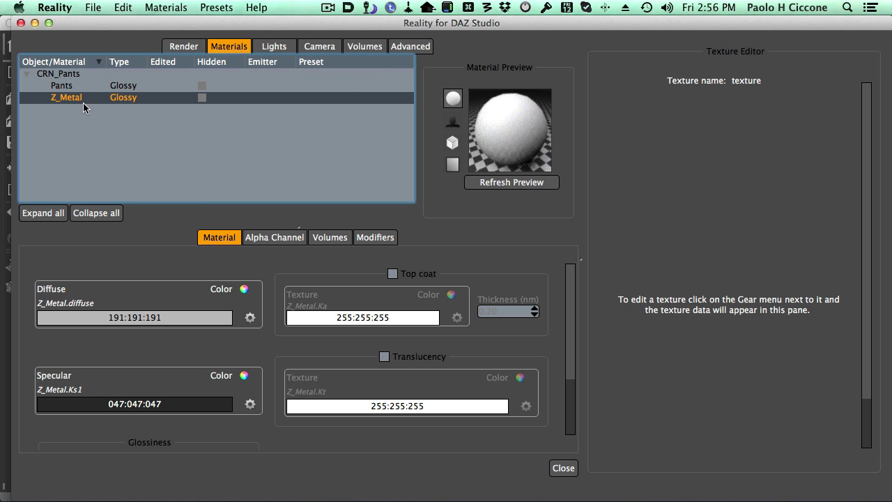
- Convert Z_Metal to an Aluminum metal with a horizontal polish of 9400
right_click(85, 97)
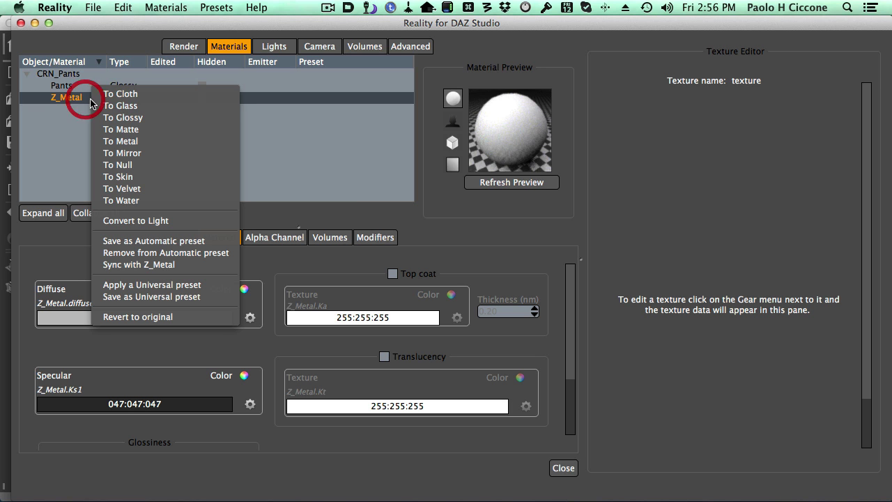
left_click(142, 141)
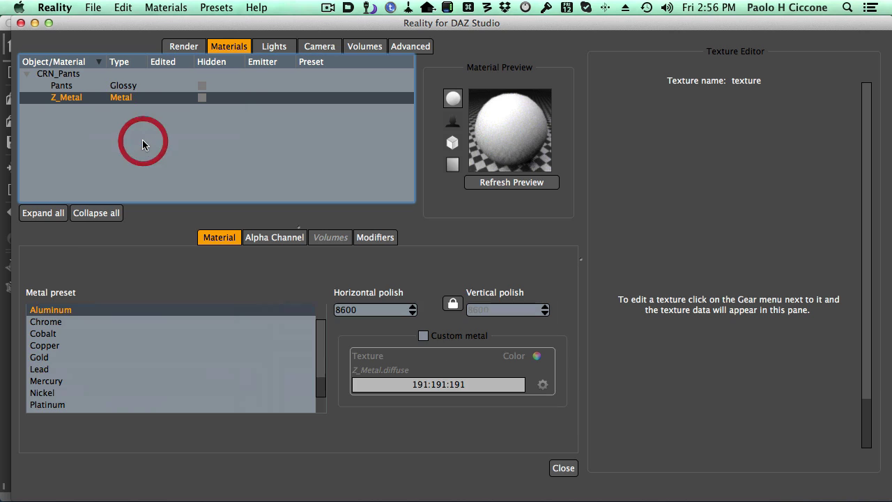
left_click(83, 310)
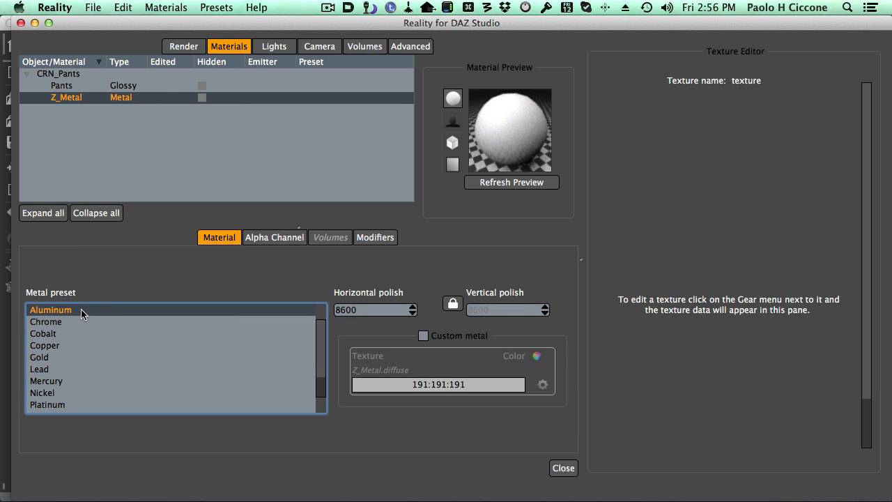
double_click(354, 310)
type("9400")
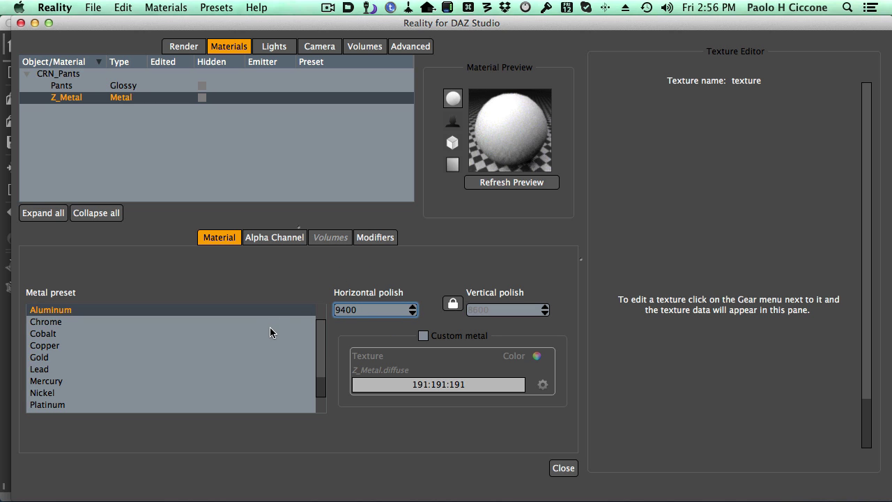
key("Tab")
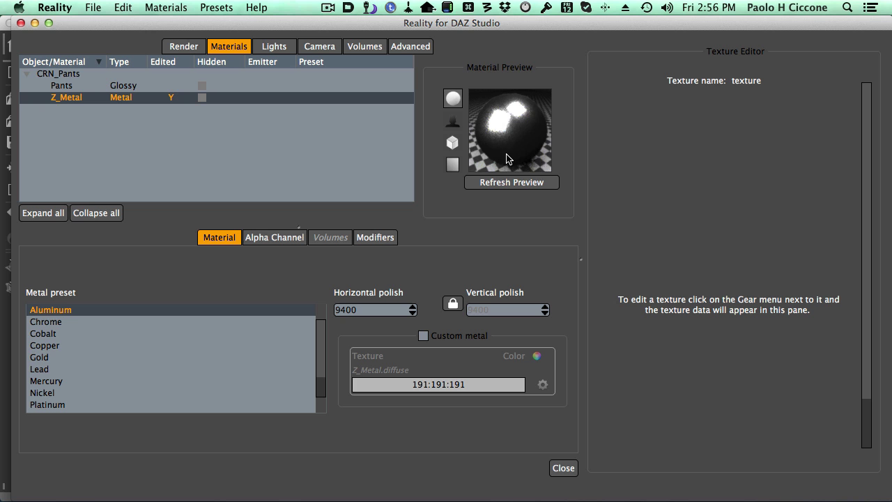
left_click(111, 87)
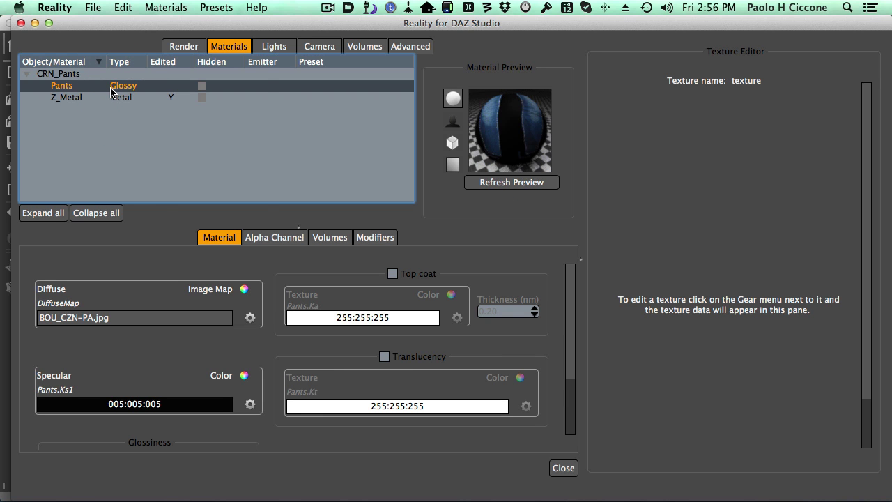
- Convert the Pants material to Cloth and keep the Denim preset
right_click(116, 85)
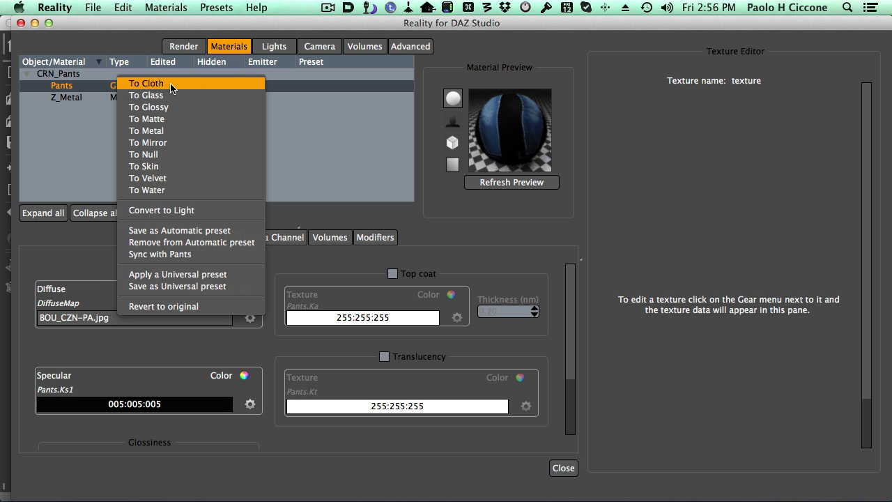
left_click(171, 85)
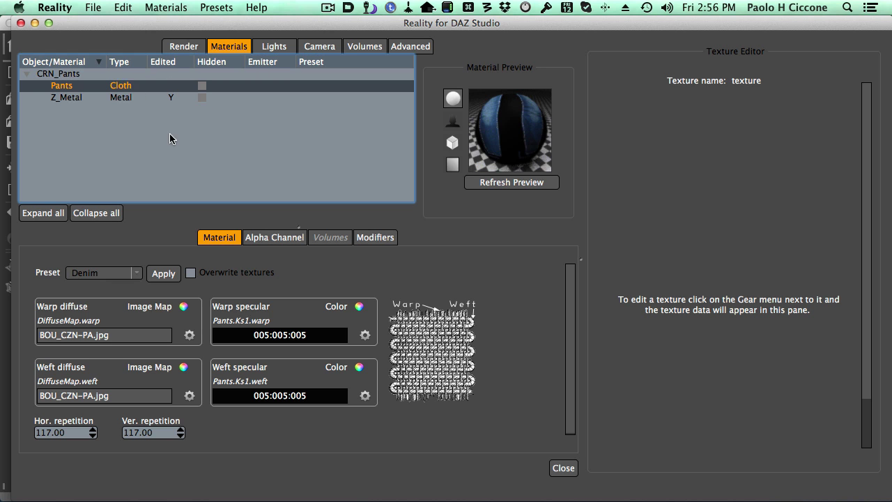
left_click(130, 273)
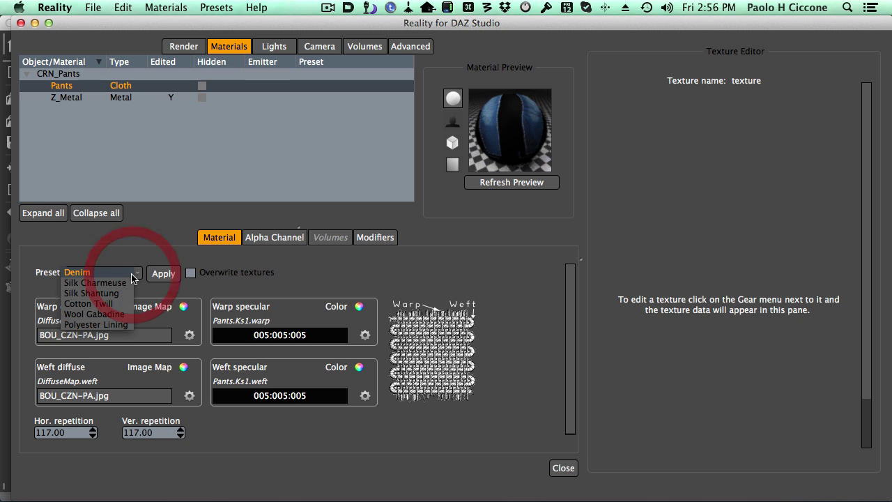
left_click(132, 260)
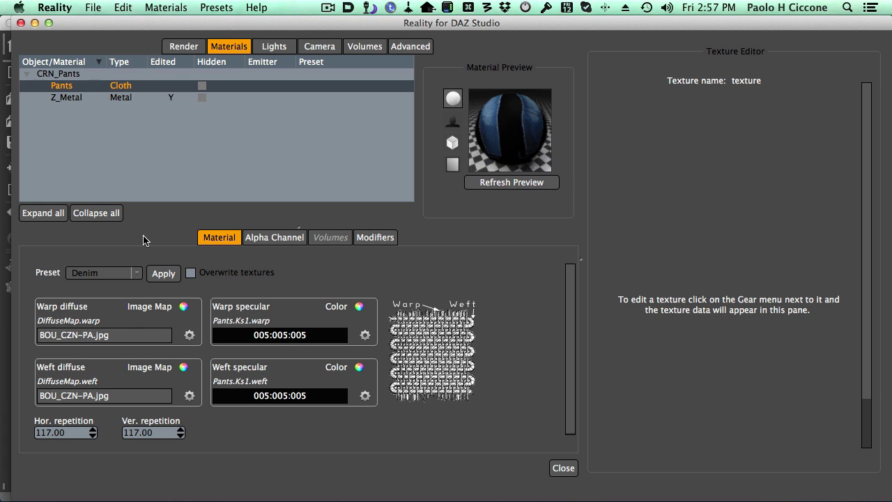
- Select both Pants and Z_Metal and start saving them as an automatic preset
left_click(125, 102)
left_click(132, 99, "shift")
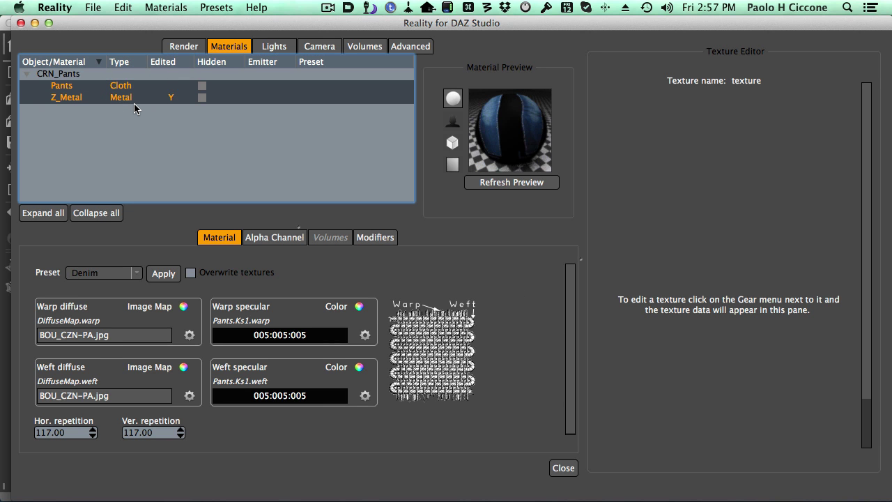
right_click(130, 92)
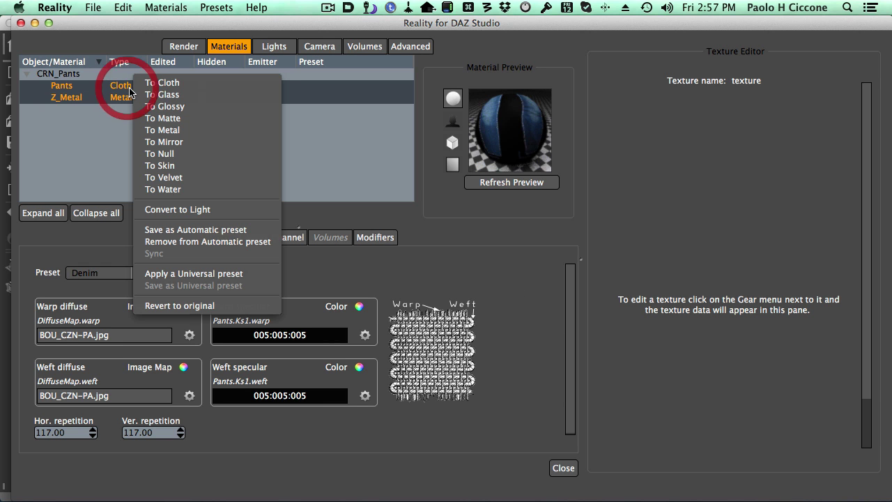
left_click(255, 232)
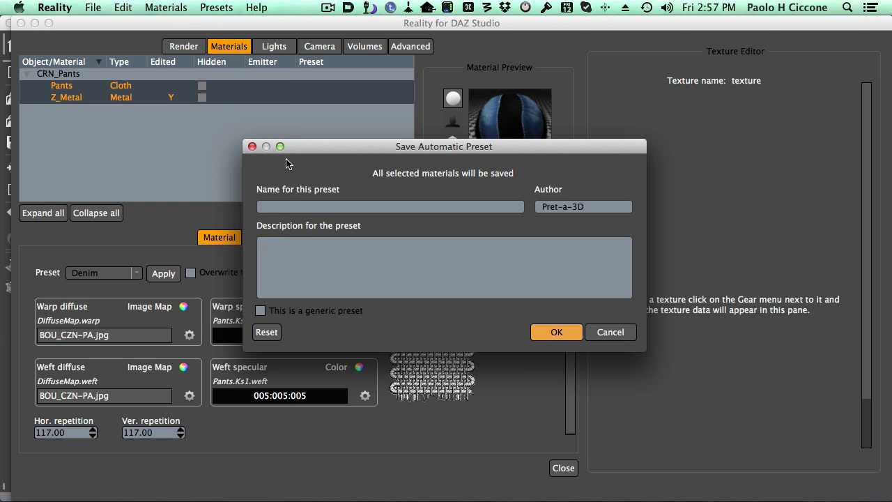
left_click_drag(301, 155, 186, 116)
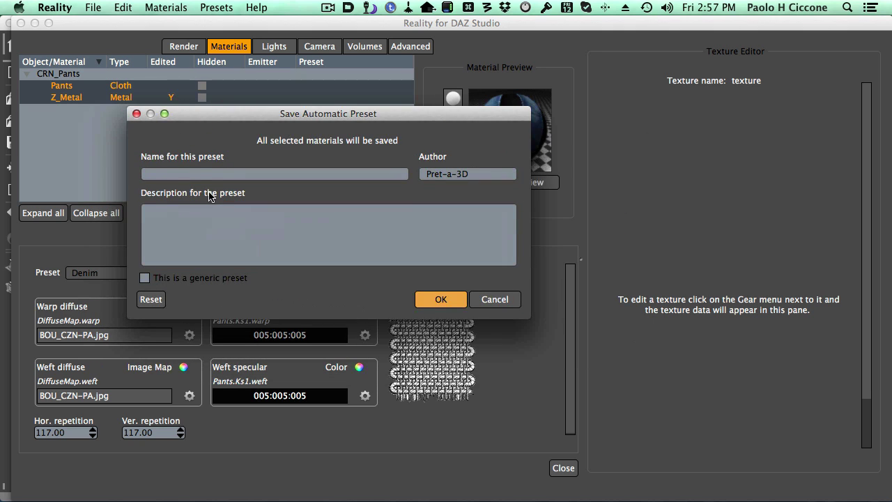
- Name the preset 'Crazy Nights pants', reuse the name as its description, and save it
left_click(189, 178)
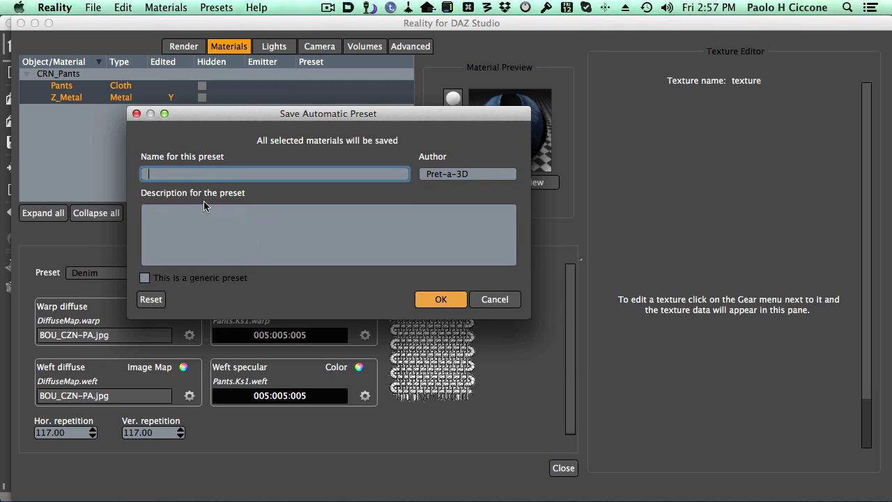
type("Crazy Nights pants")
left_click_drag(227, 174, 139, 173)
key("super+c")
left_click(271, 244)
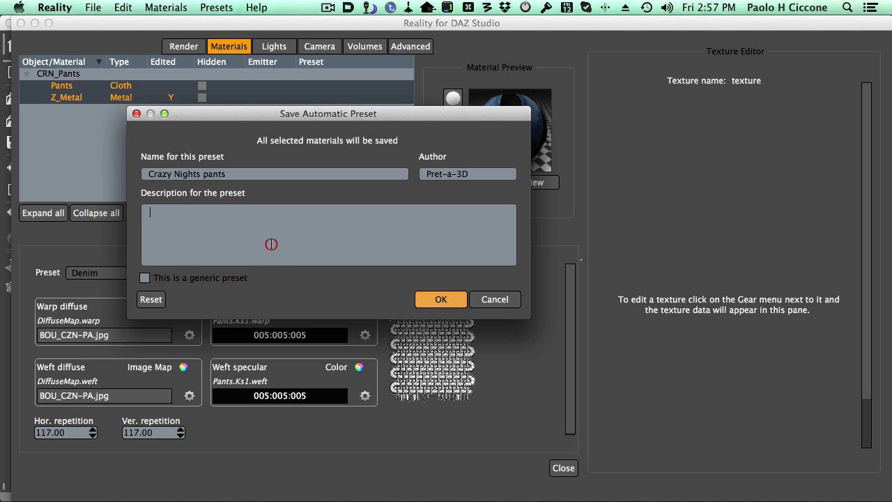
key("super+v")
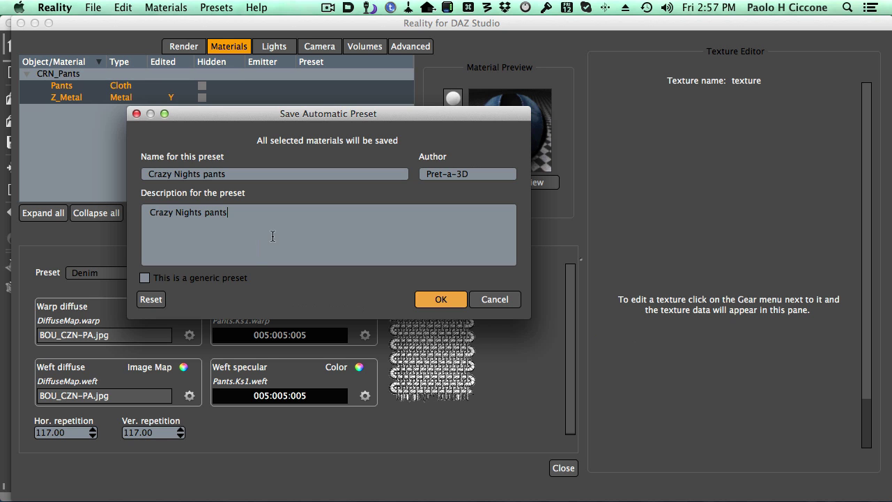
left_click(441, 299)
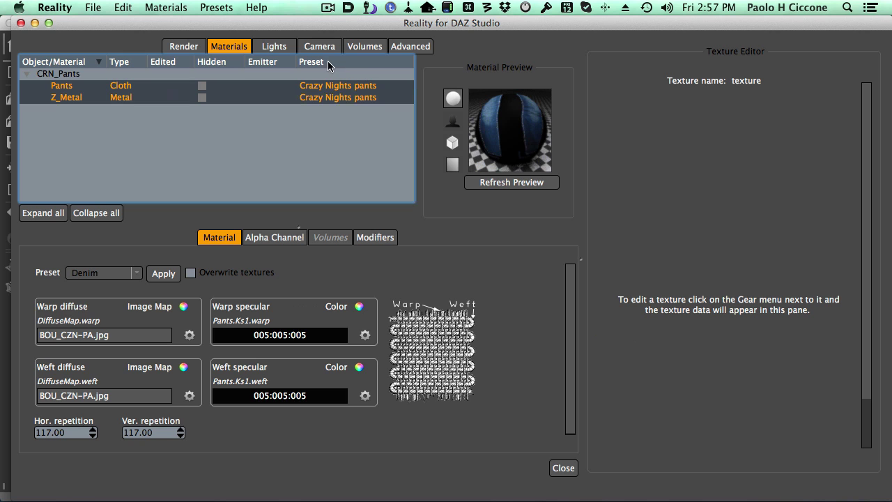
- Verify Pants and Z_Metal both list the Crazy Nights pants preset, then close Reality
left_click(319, 115)
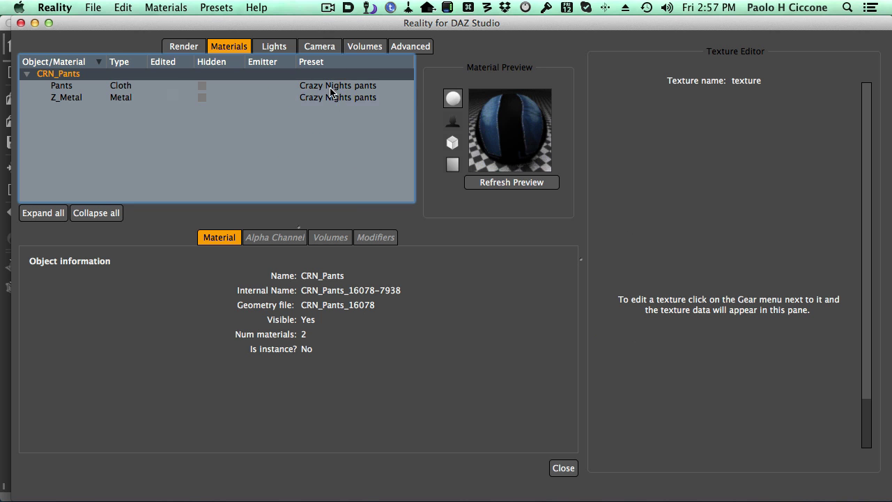
left_click(334, 87)
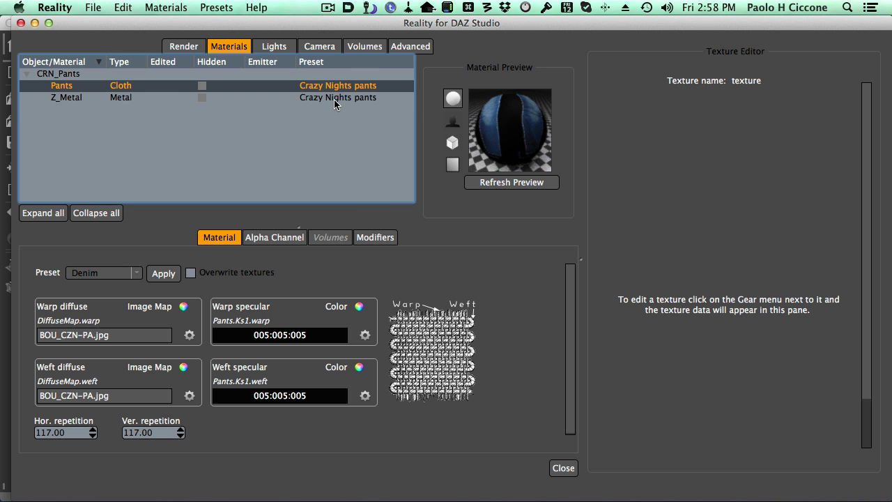
left_click(334, 101)
left_click(334, 86)
left_click(331, 99)
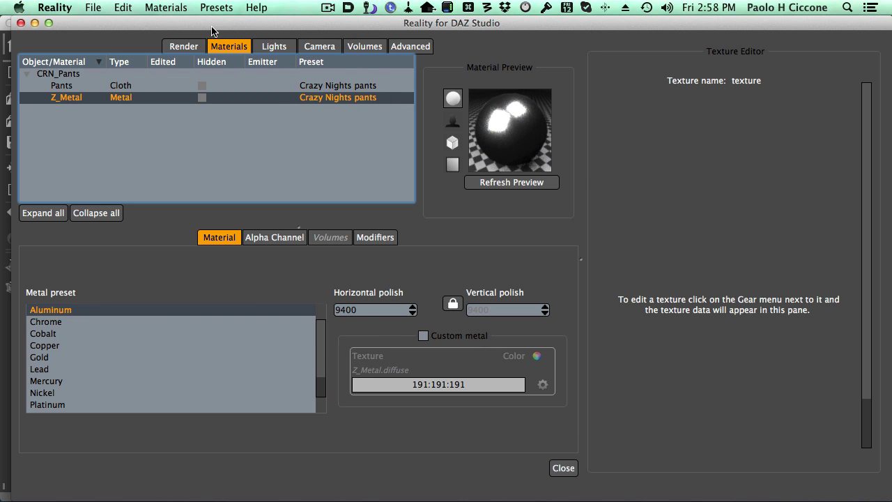
key("super+Tab")
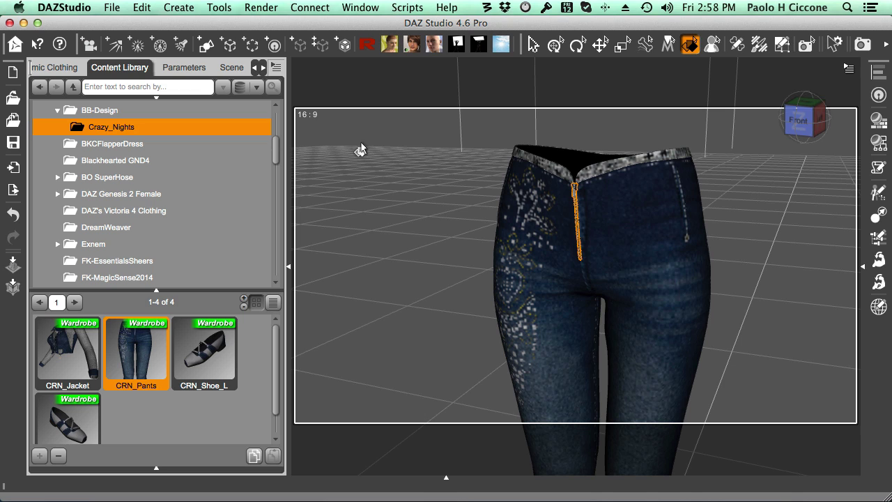
- Start a new scene without saving, reload CRN_Pants, and open Reality on it
left_click(112, 7)
left_click(129, 25)
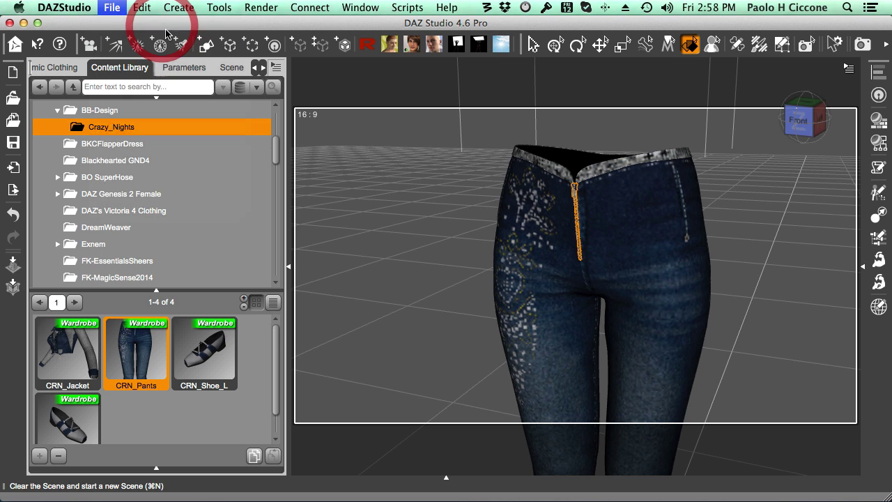
left_click(445, 267)
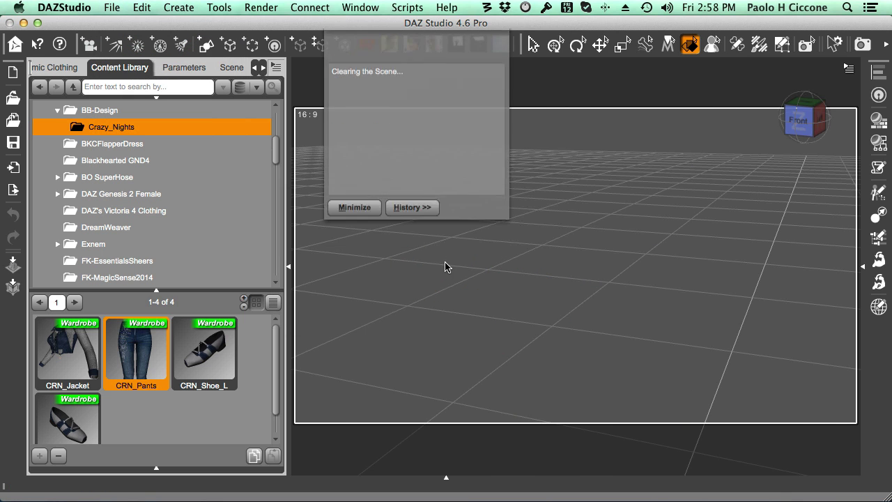
double_click(139, 364)
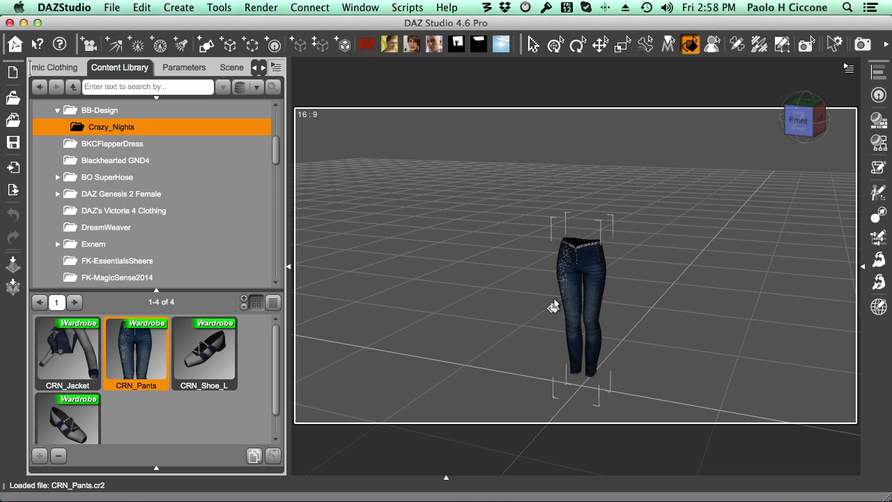
left_click(369, 46)
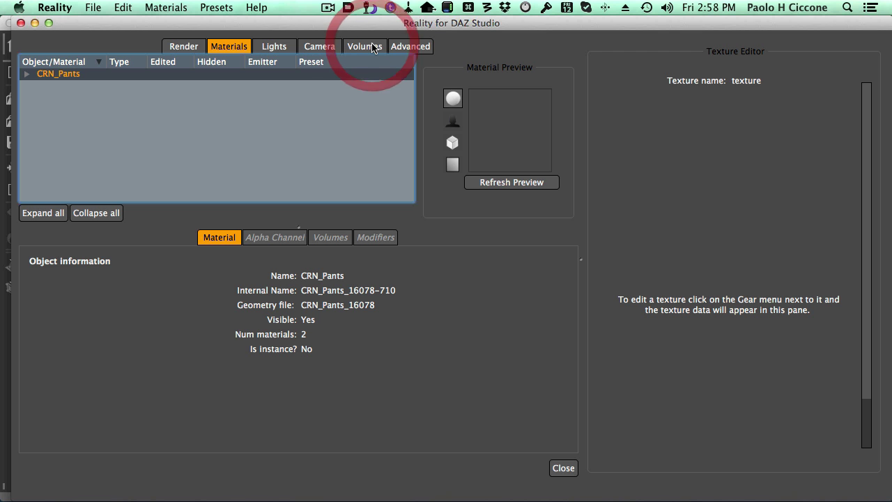
- Confirm reloaded Pants and Z_Metal kept the Crazy Nights pants preset and 9400 polish, then close Reality
left_click(26, 74)
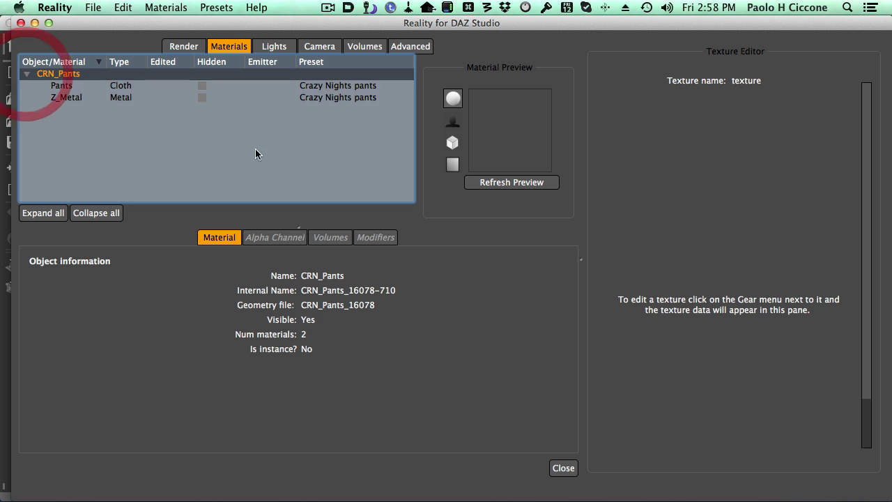
left_click(129, 85)
left_click(130, 98)
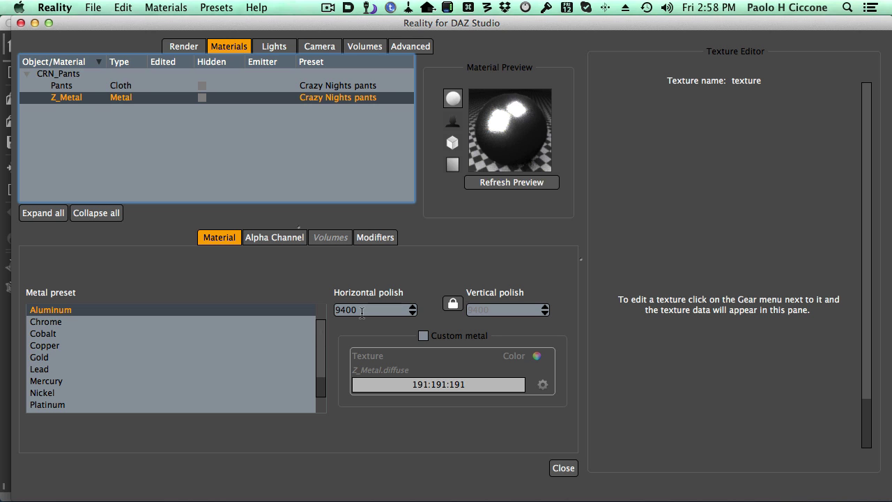
left_click(362, 310)
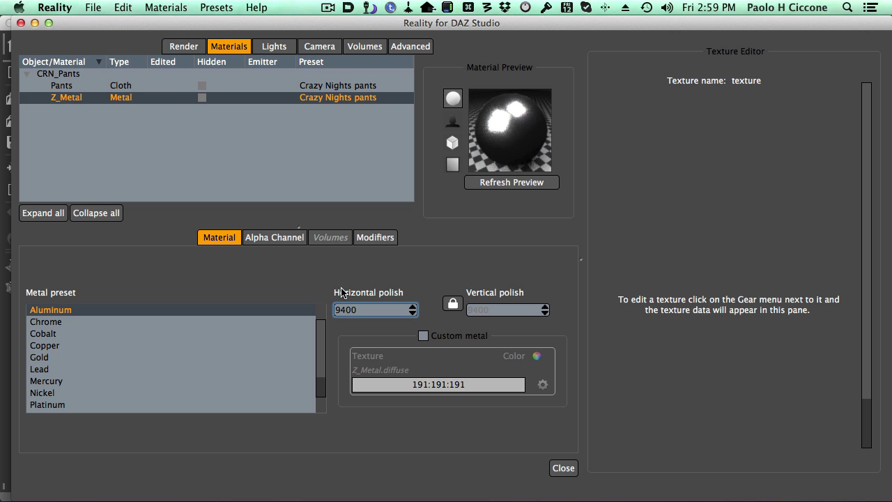
key("super+Tab")
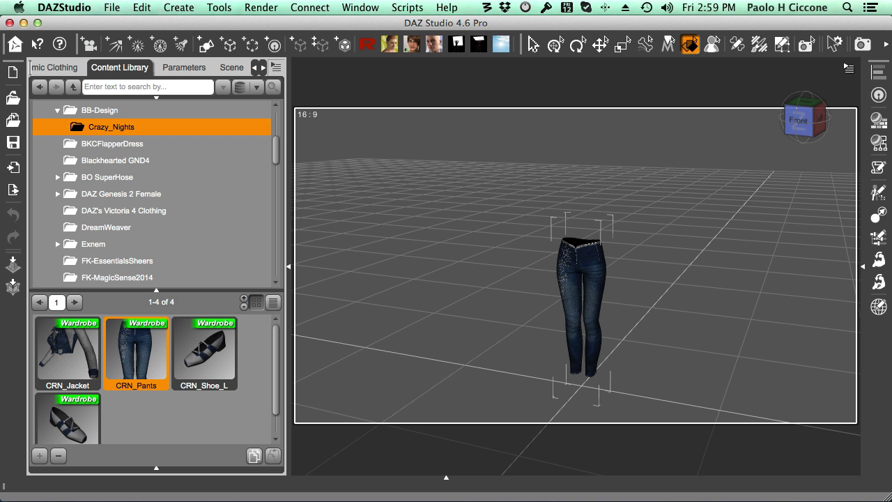
- Add CRN_Jacket to the scene and list its Glossy materials in Reality
double_click(55, 355)
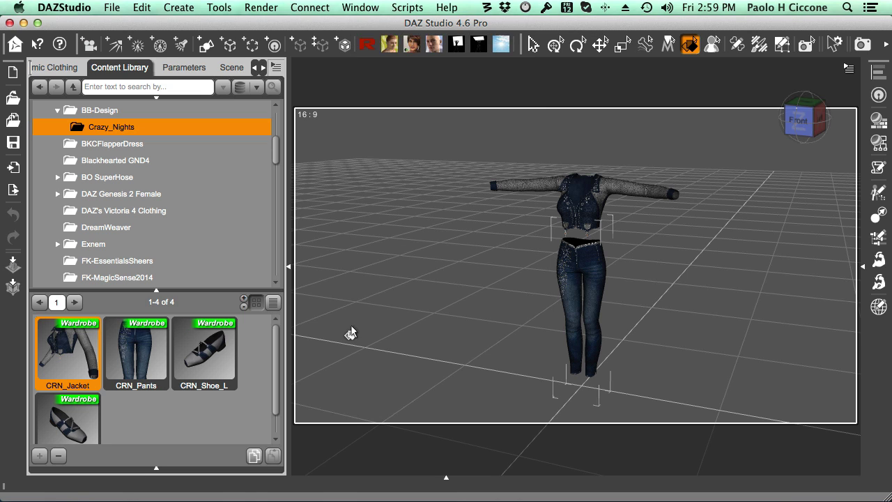
left_click(368, 44)
left_click(25, 75)
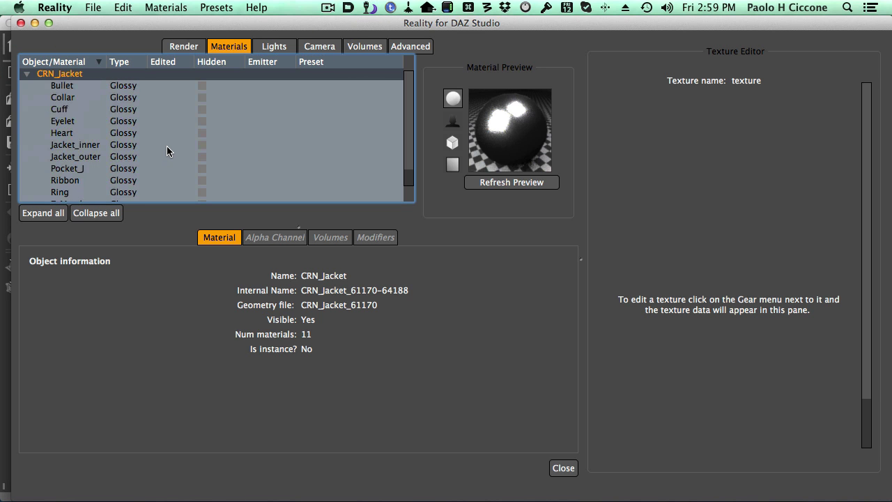
- Zoom in on the jacket in the viewport, then inspect its Cuff and Z_Metal Glossy settings in Reality
left_click_drag(409, 128, 409, 135)
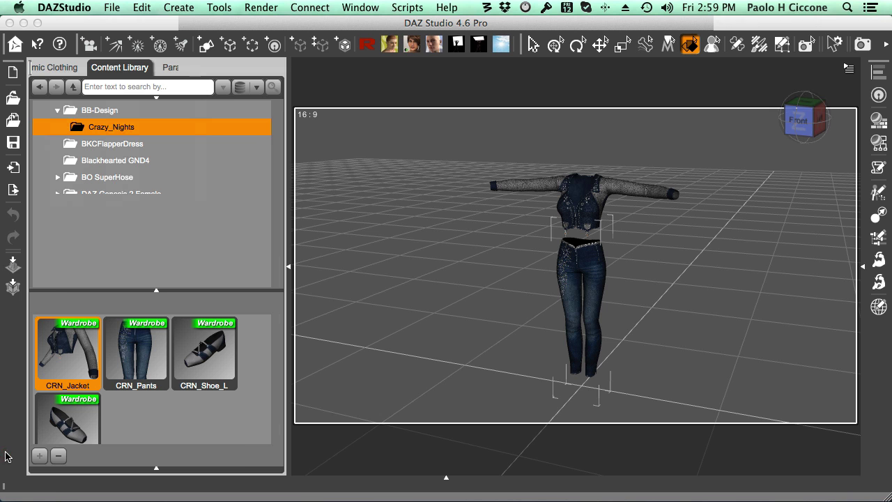
left_click(7, 457)
scroll(533, 217, "up", 5)
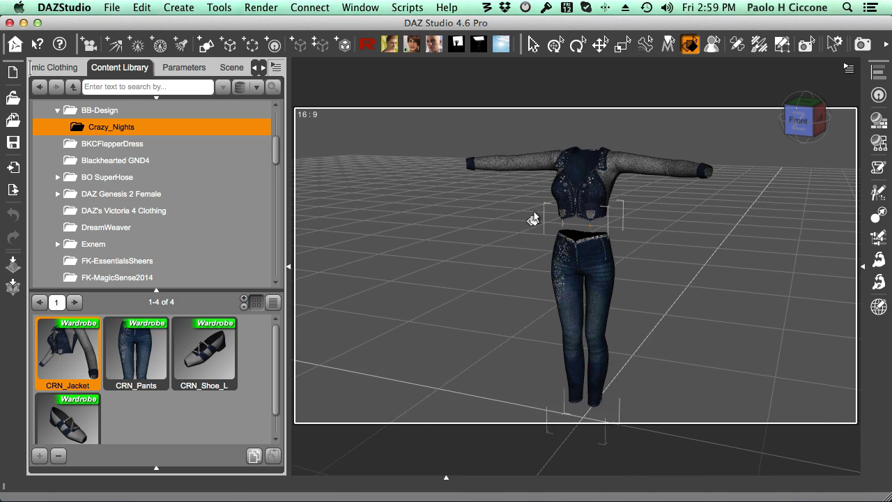
scroll(547, 188, "down", 3)
left_click(455, 388)
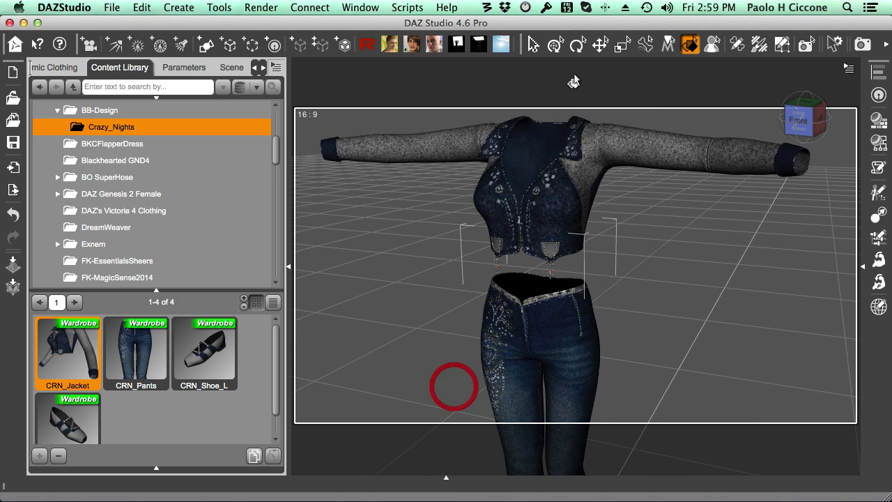
scroll(547, 216, "up", 3)
left_click(548, 216)
scroll(536, 180, "up", 5)
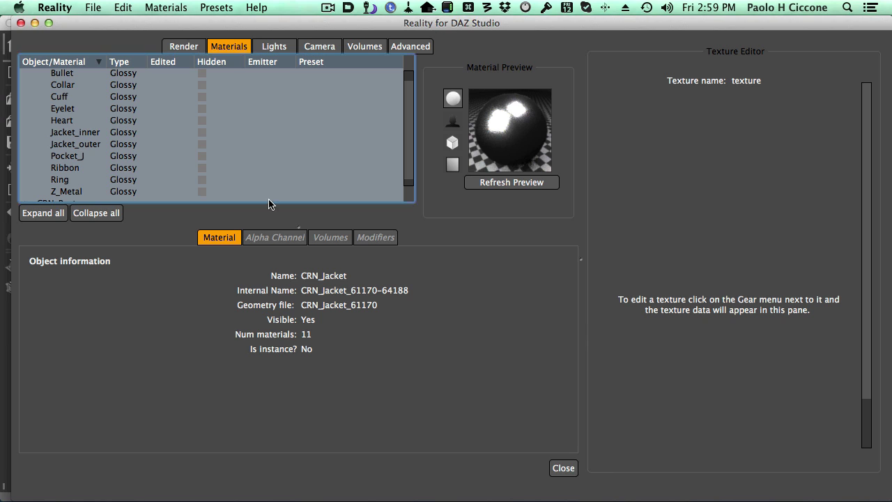
left_click(92, 99)
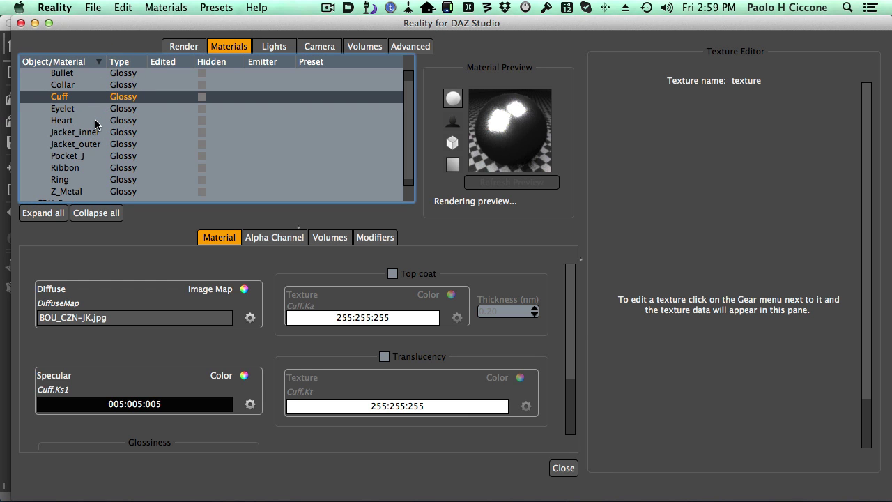
left_click(81, 192)
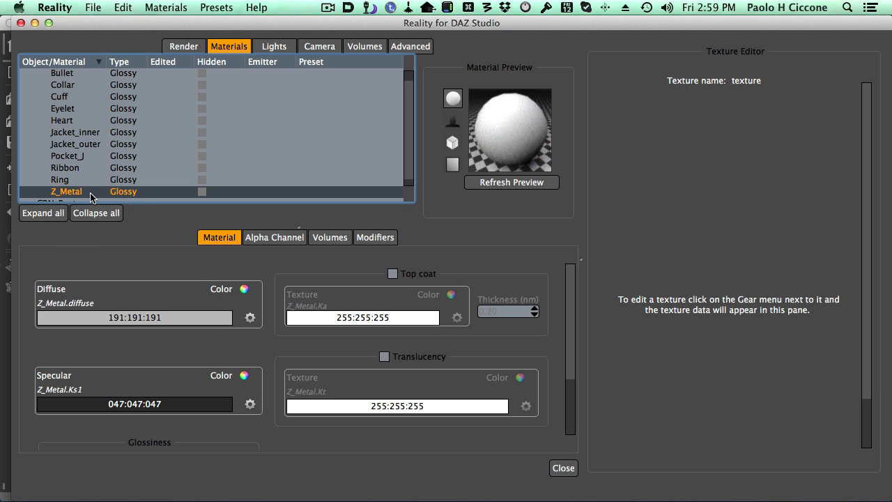
- Convert Z_Metal to Aluminum metal with a horizontal polish of 9400, then select Pocket_J
right_click(90, 194)
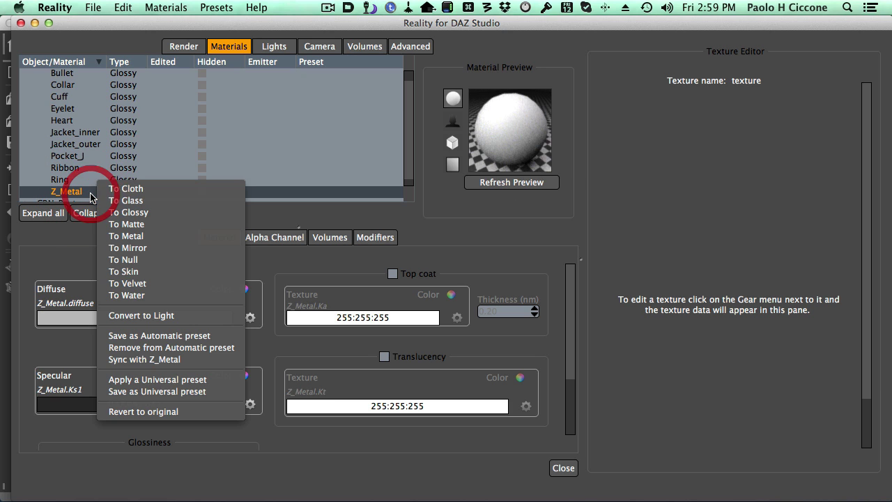
left_click(146, 237)
left_click(41, 315)
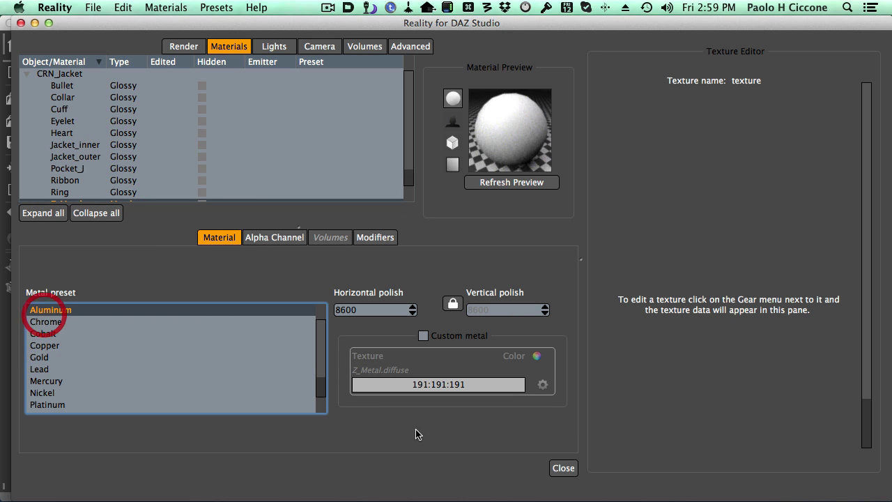
double_click(365, 308)
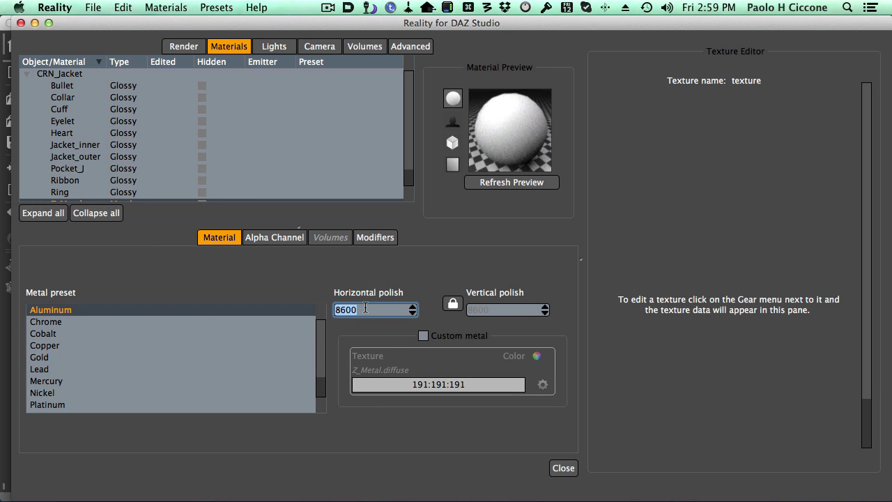
type("9400")
key("Return")
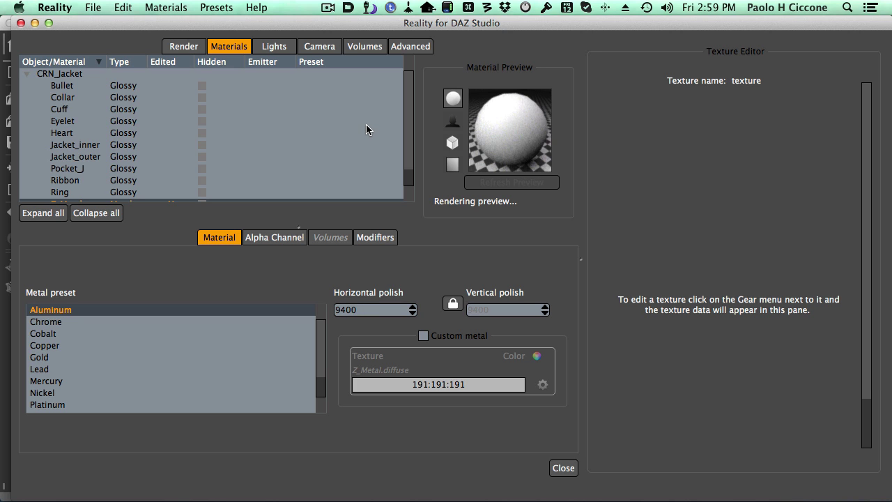
scroll(365, 124, "down", 2)
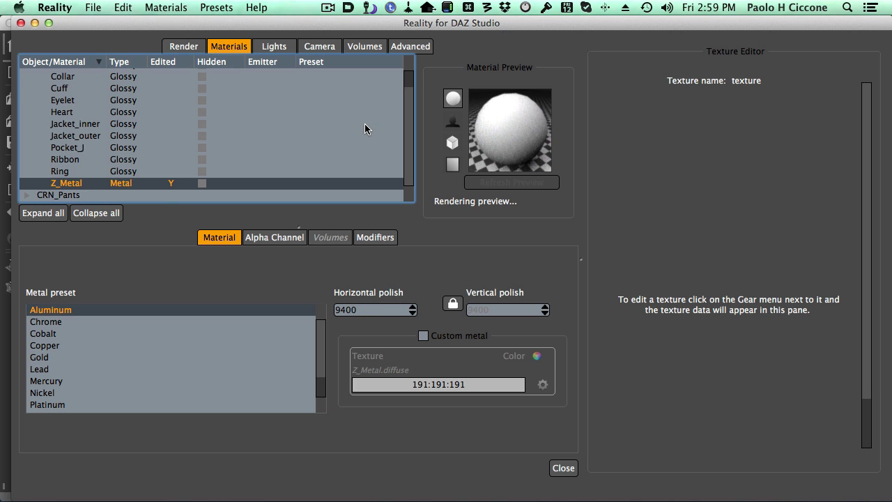
left_click(118, 148)
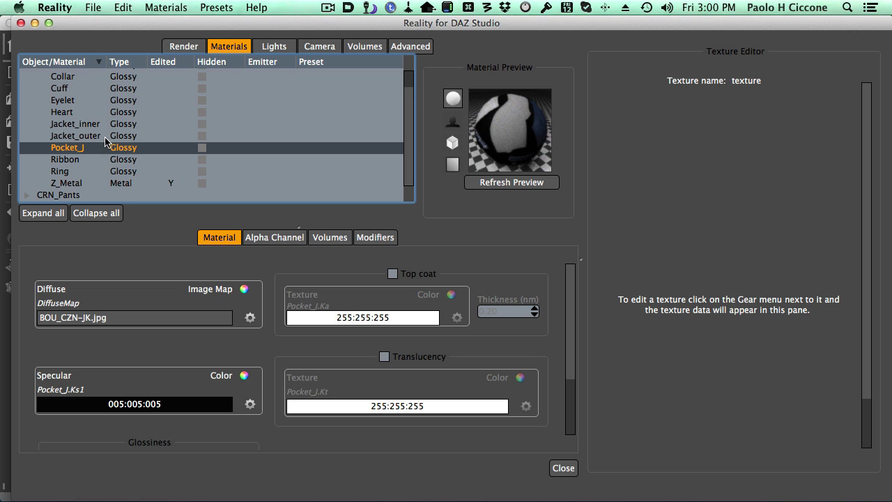
- Select Jacket_outer, Jacket_inner, Collar and Cuff together, convert them to Cloth, and check Cuff and Collar
left_click(108, 133)
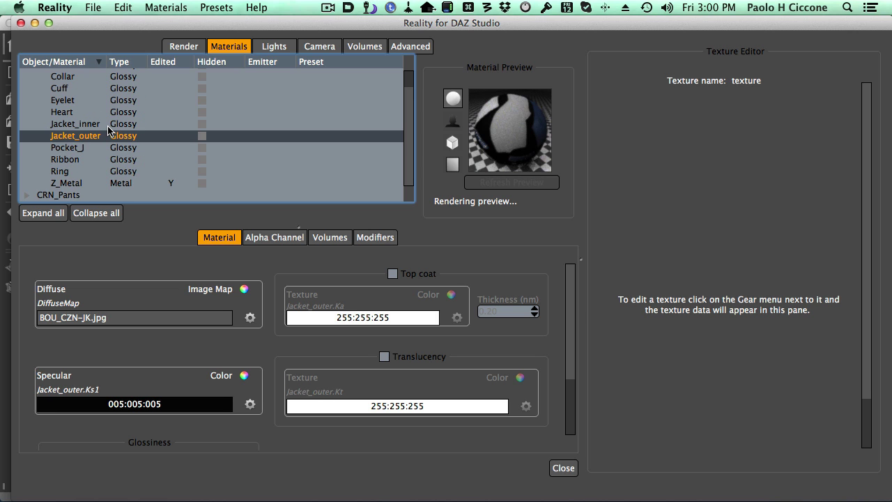
left_click(103, 125, "shift")
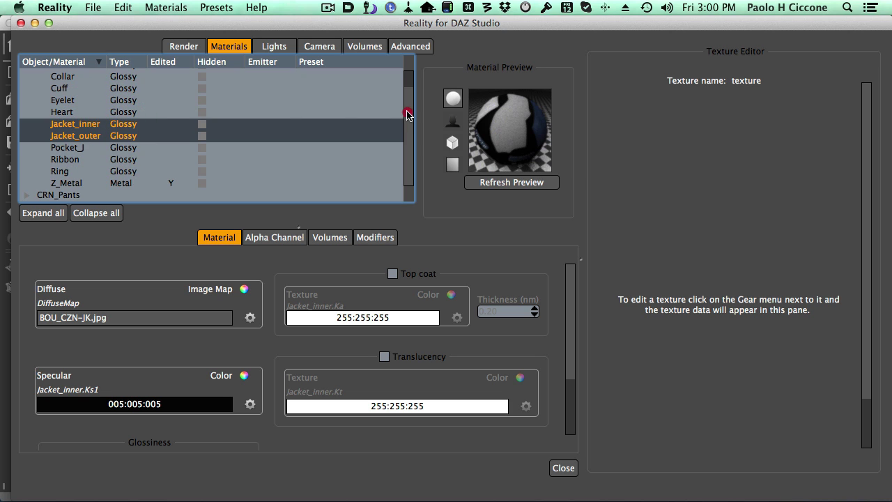
left_click_drag(408, 115, 416, 91)
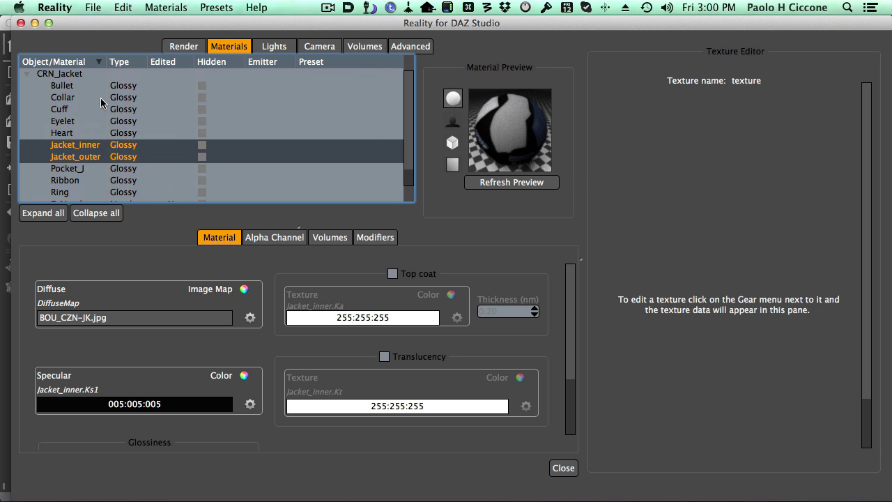
left_click(88, 98, "super")
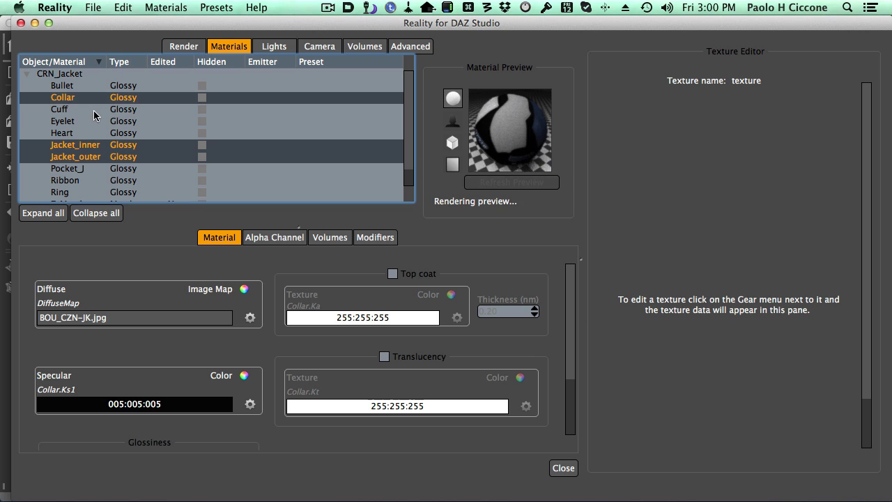
left_click(90, 108, "super")
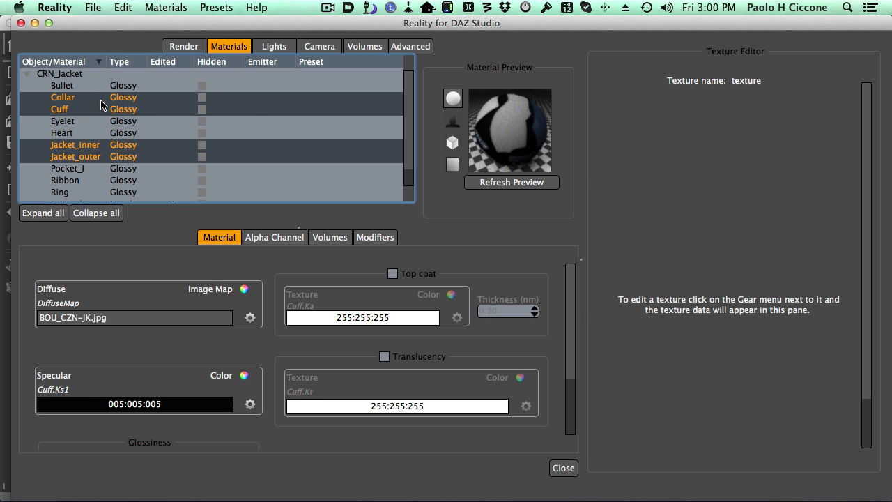
right_click(99, 98)
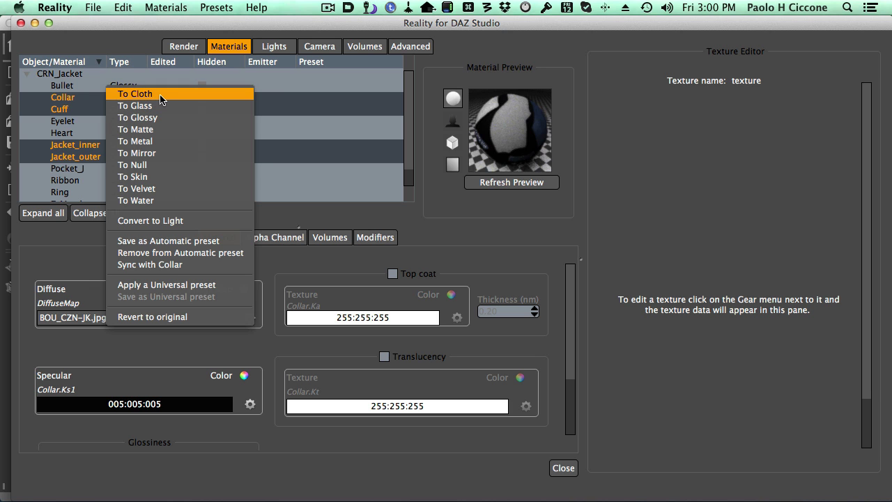
left_click(159, 94)
left_click(126, 106)
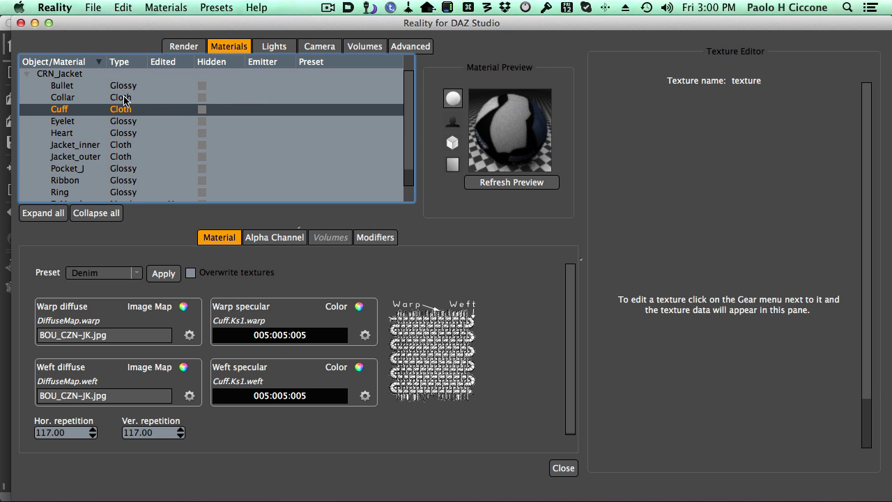
left_click(126, 100)
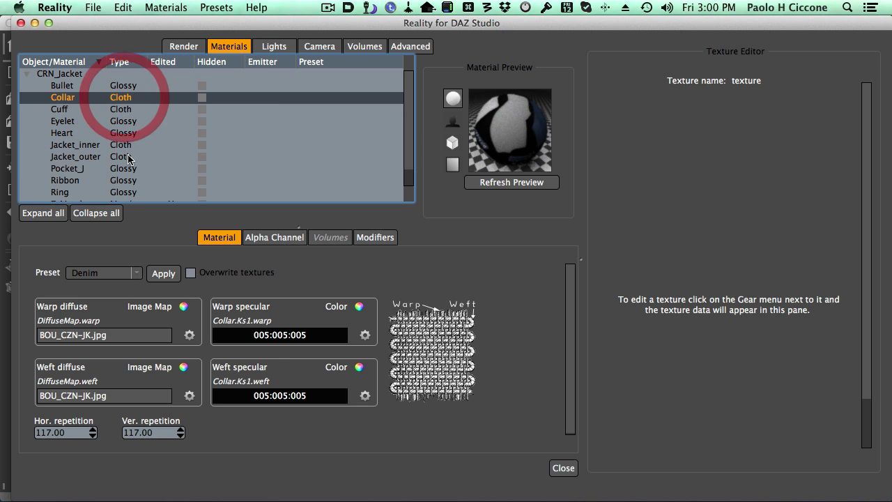
- Sort the materials by type and step through the Cloth materials Cuff, Jacket_inner and Jacket_outer
left_click(135, 64)
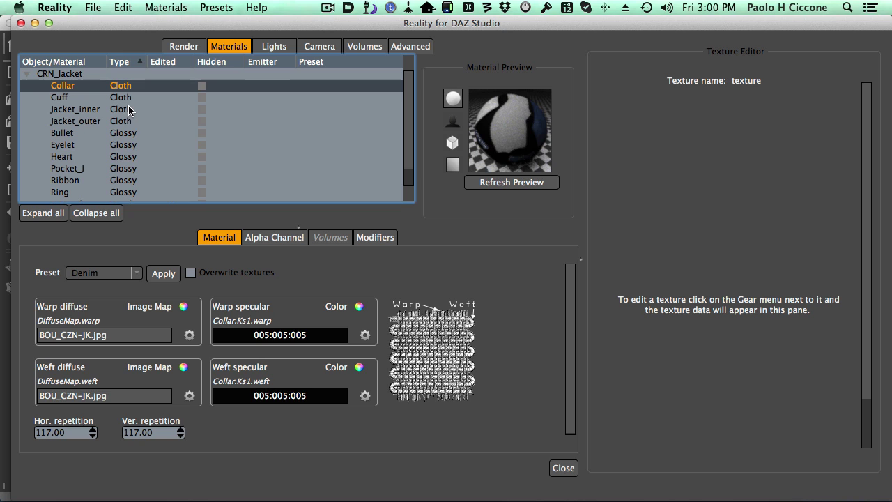
left_click(130, 98)
left_click(130, 110)
left_click(129, 120)
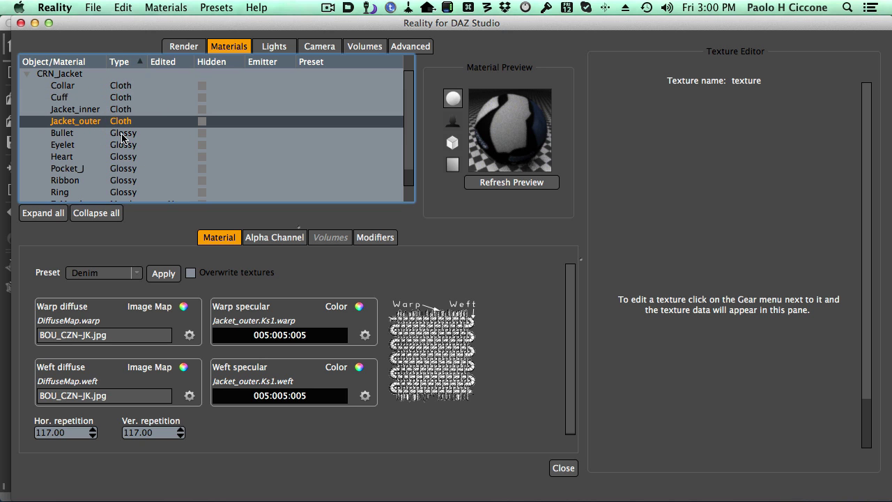
- Review Bullet, Eyelet and Heart, then reopen the Reality editor on Bullet
left_click(122, 133)
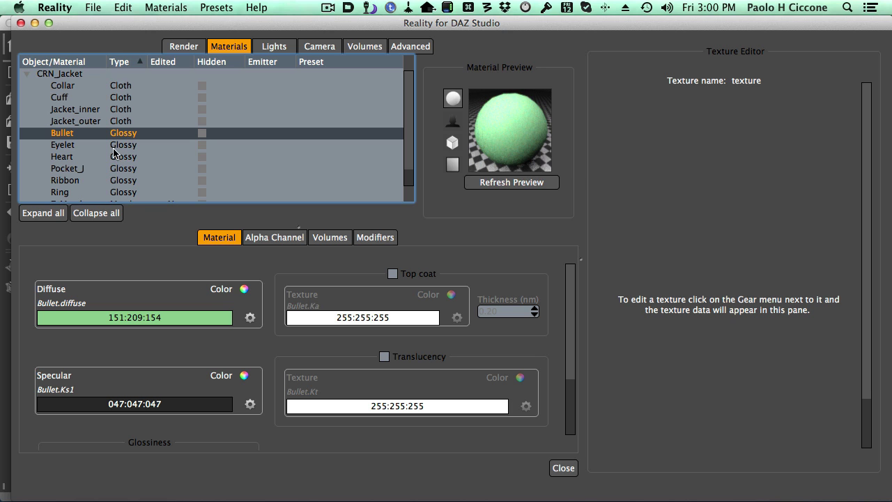
left_click(114, 146)
left_click(115, 157)
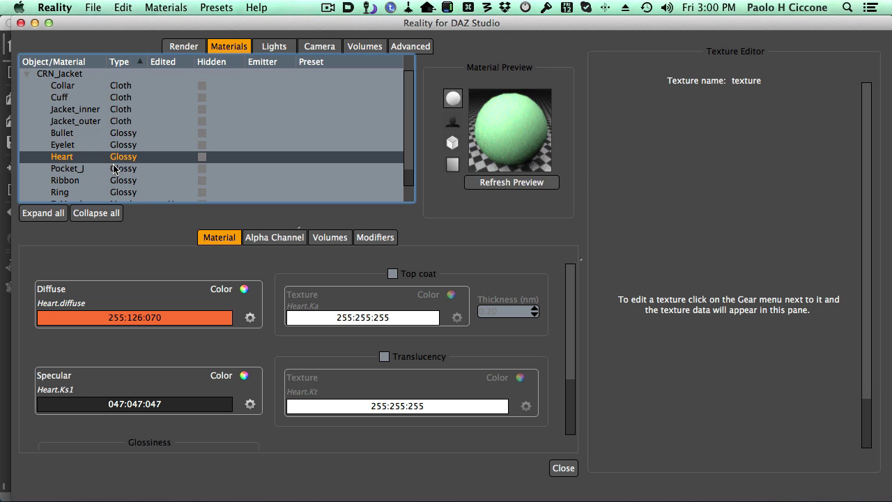
left_click(80, 138)
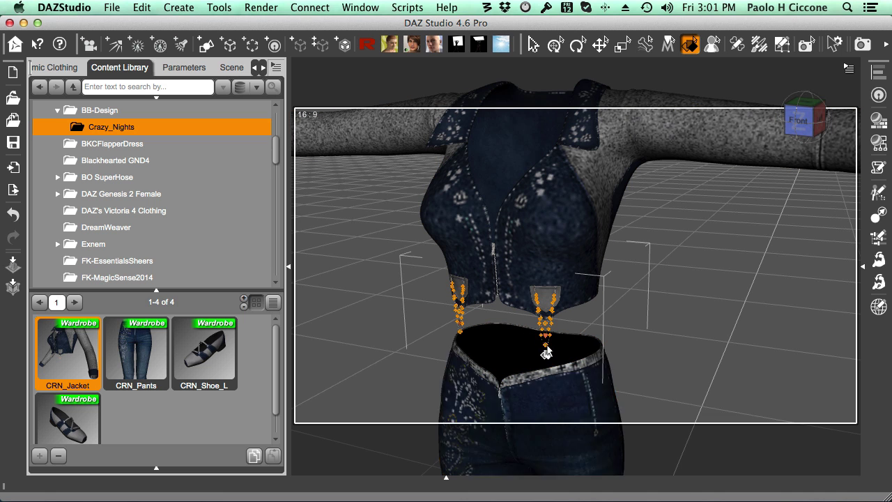
scroll(547, 322, "up", 10)
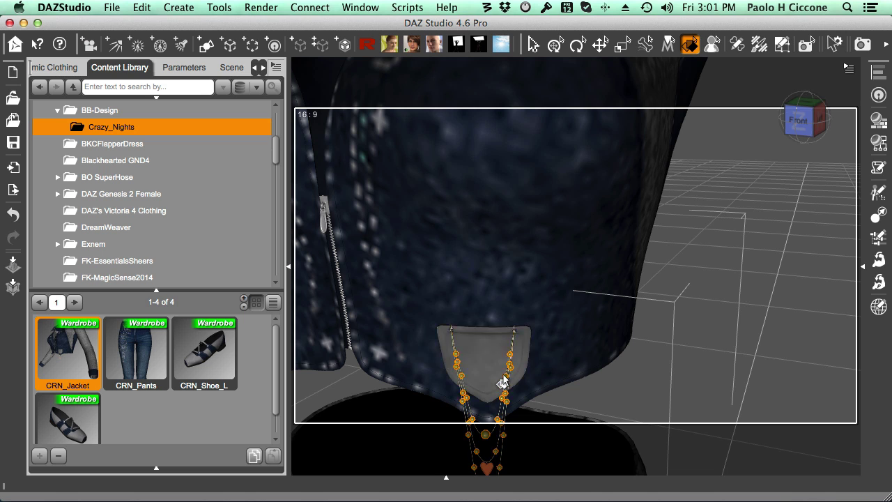
scroll(503, 381, "down", 10)
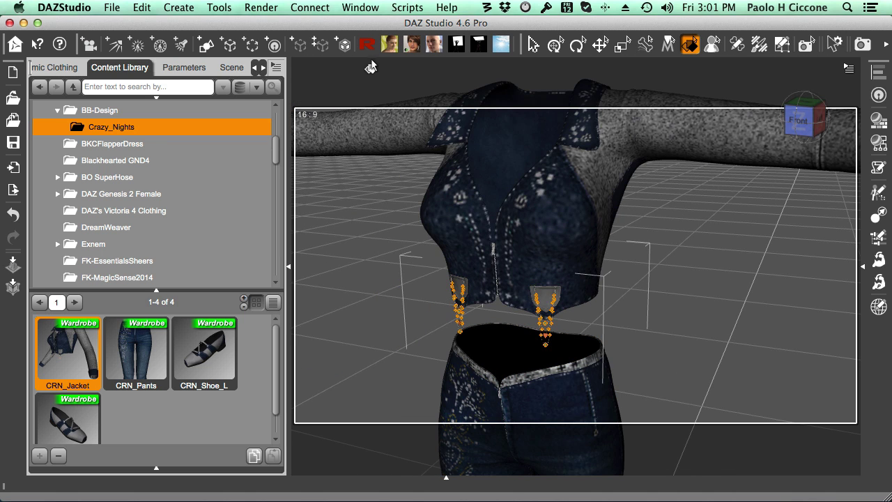
left_click(367, 44)
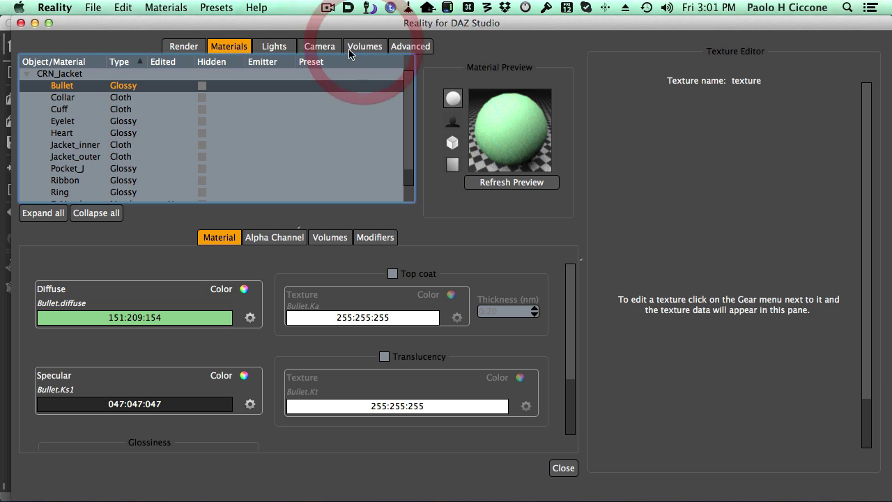
- Convert the Bullet material to Glass with the Architectural glass type
right_click(88, 85)
left_click(142, 93)
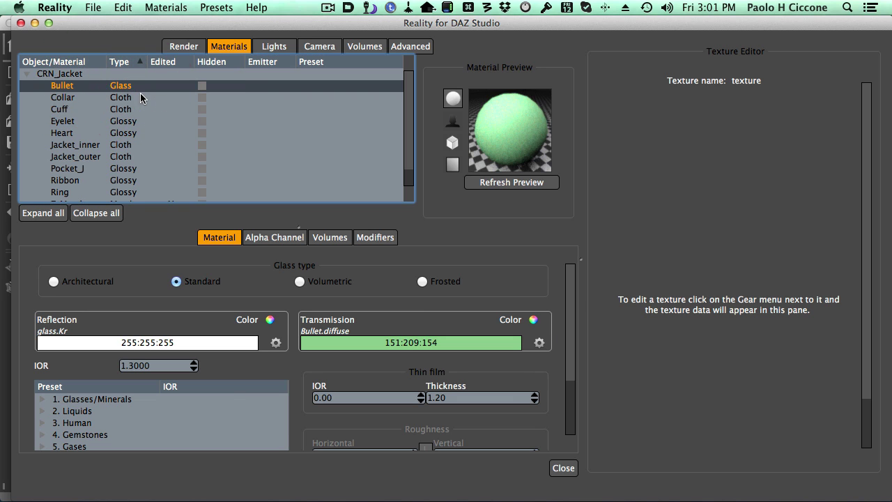
left_click(110, 282)
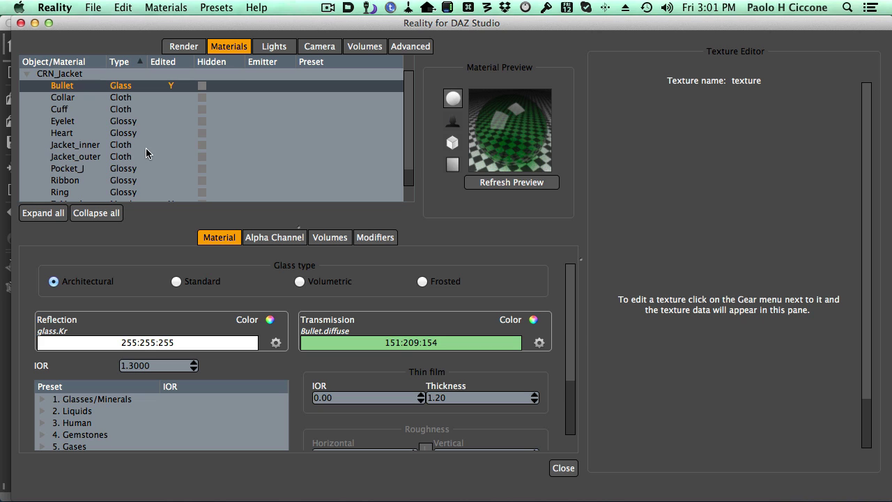
scroll(139, 128, "down", 2)
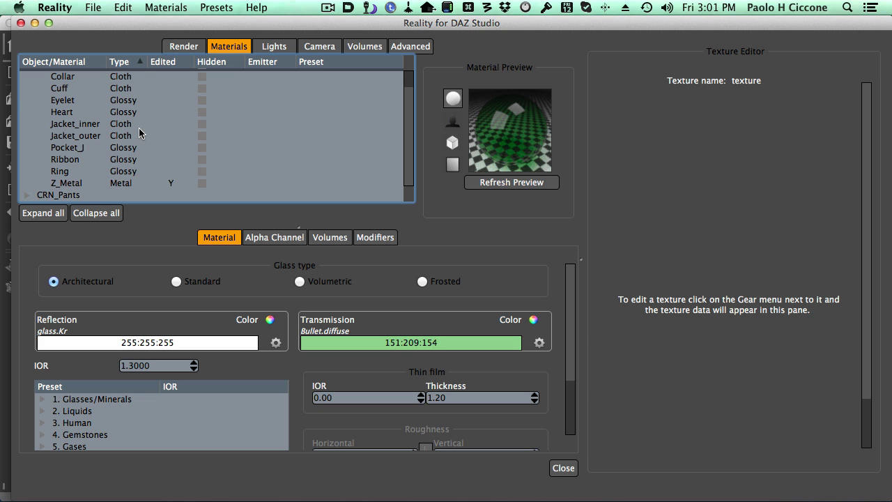
- Compare the Ring and Ribbon settings, then select Ribbon and Ring together
left_click(123, 175)
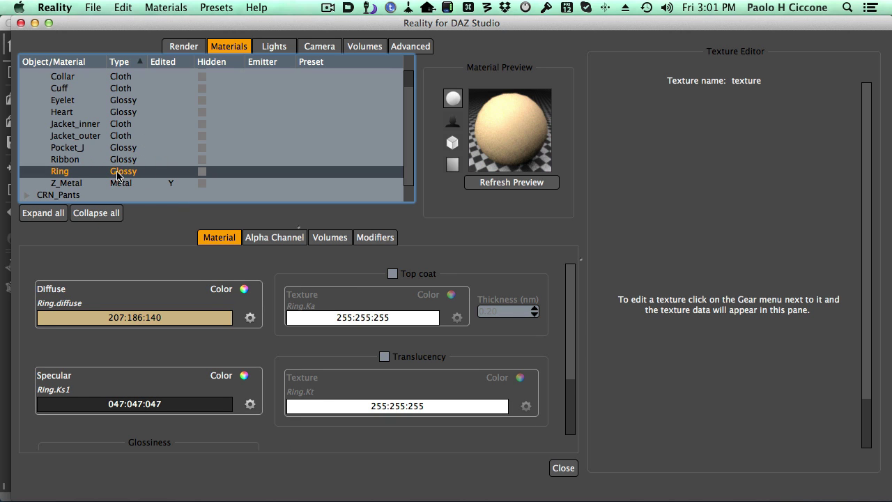
left_click(120, 160)
left_click(115, 173)
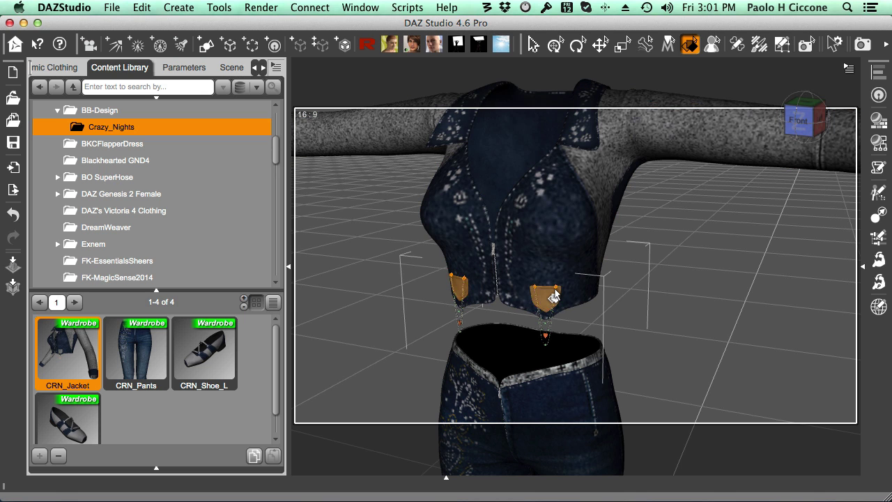
scroll(551, 298, "up", 10)
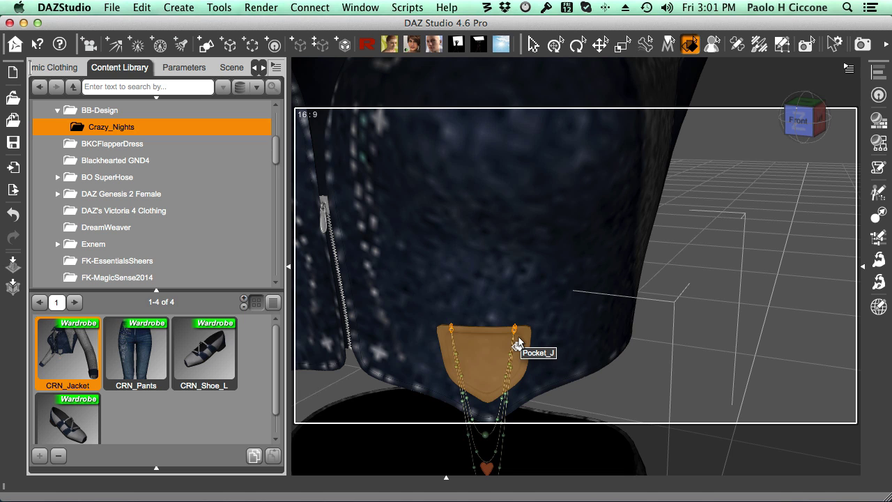
scroll(518, 336, "down", 10)
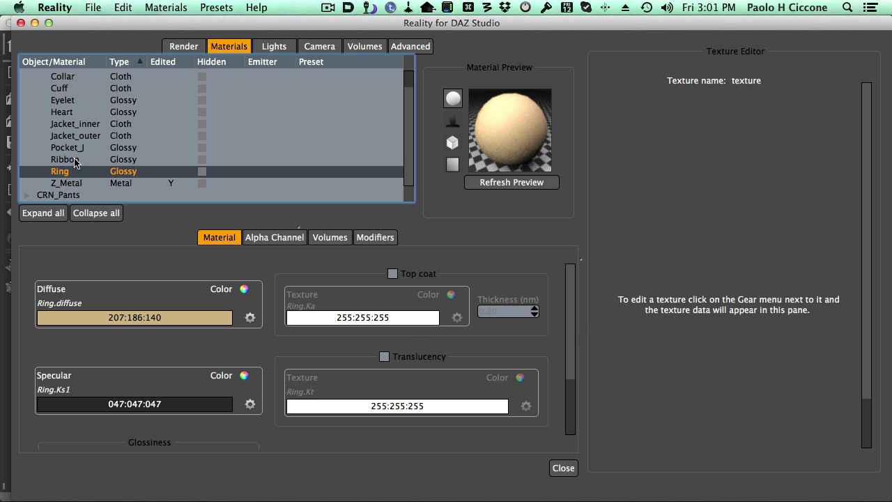
left_click(75, 160)
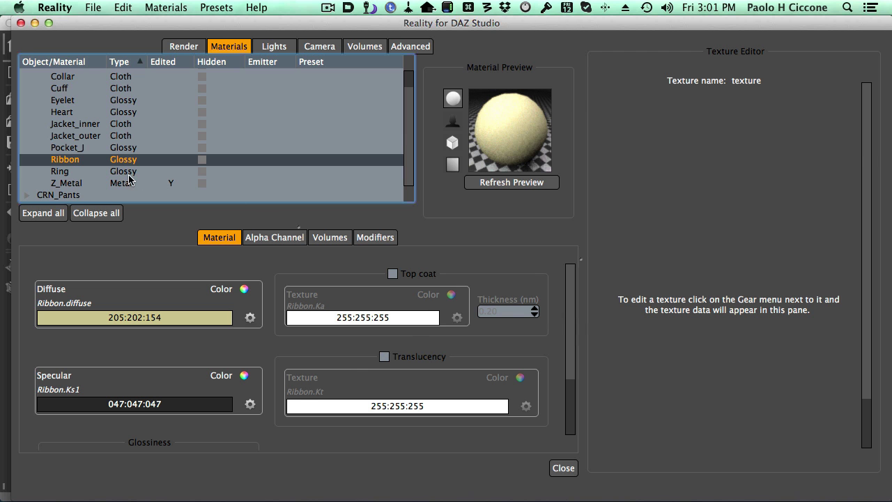
left_click(124, 172)
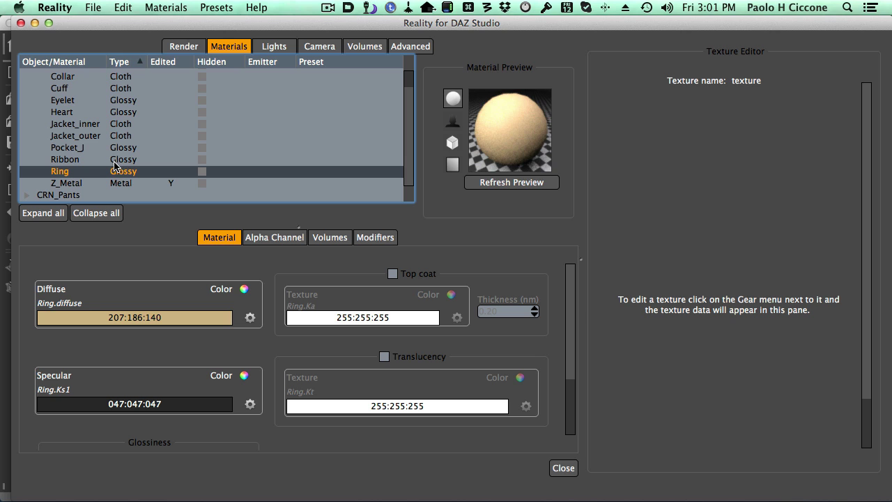
left_click(114, 159)
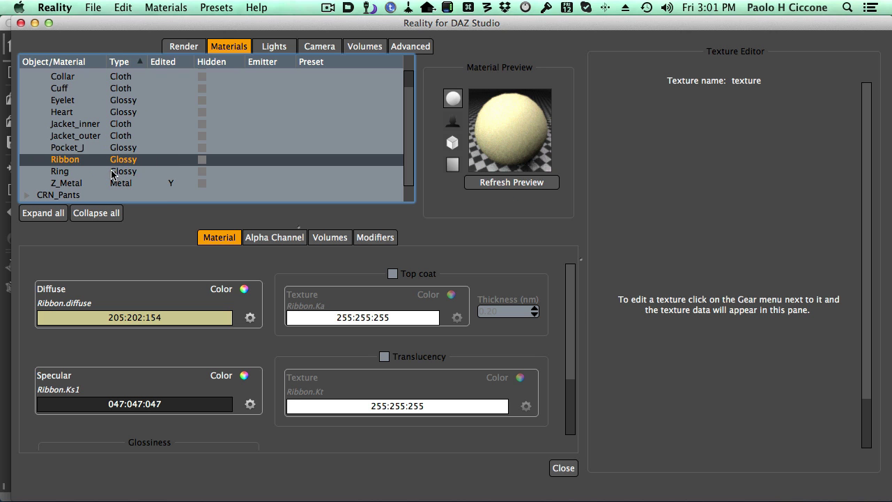
left_click(111, 172, "shift")
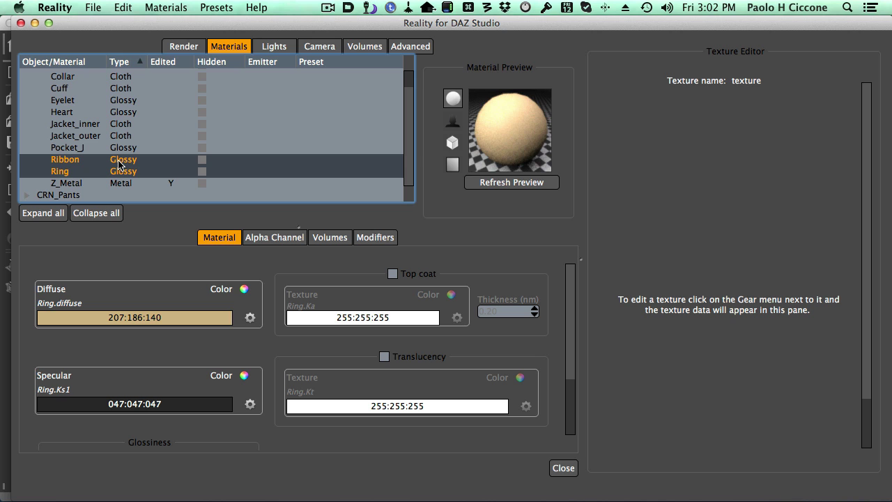
- Start a Universal preset for Ribbon and Ring and browse Metal, Fabric and Gemstone shaders
right_click(118, 164)
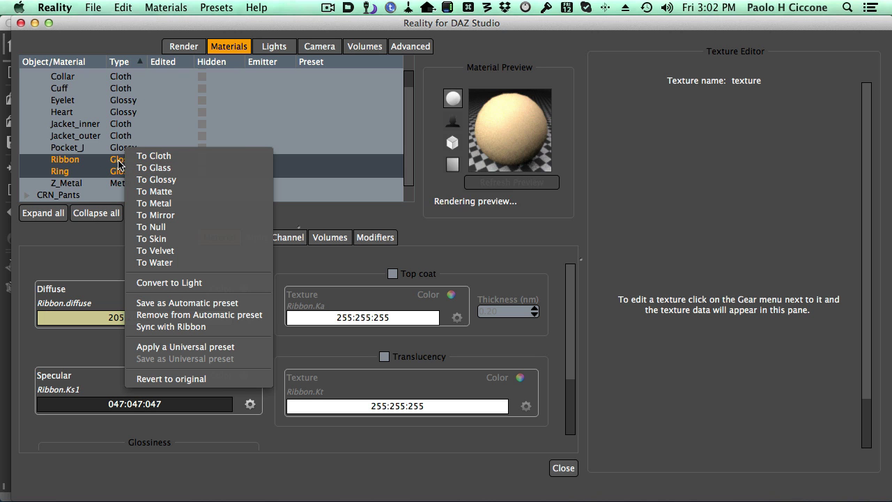
left_click(243, 349)
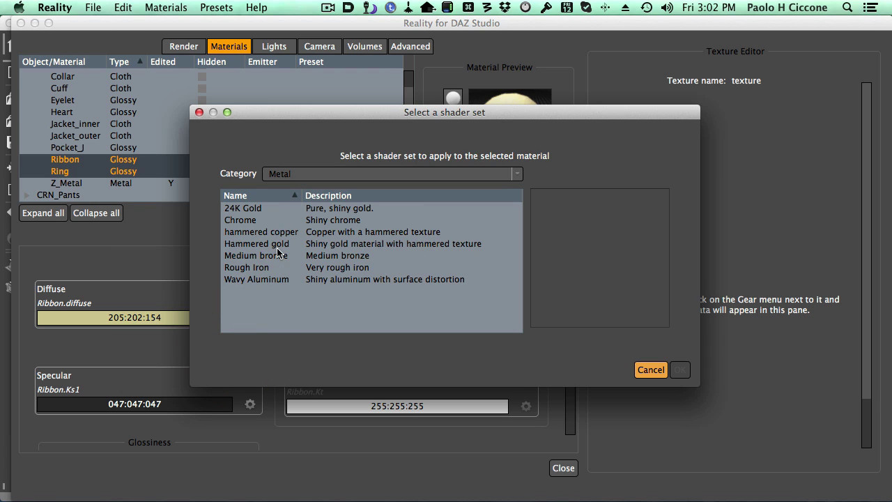
left_click(273, 257)
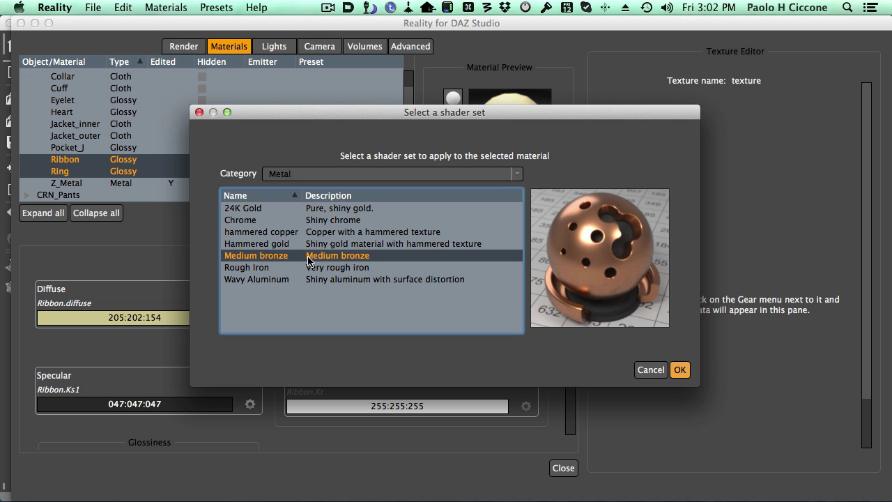
left_click(322, 174)
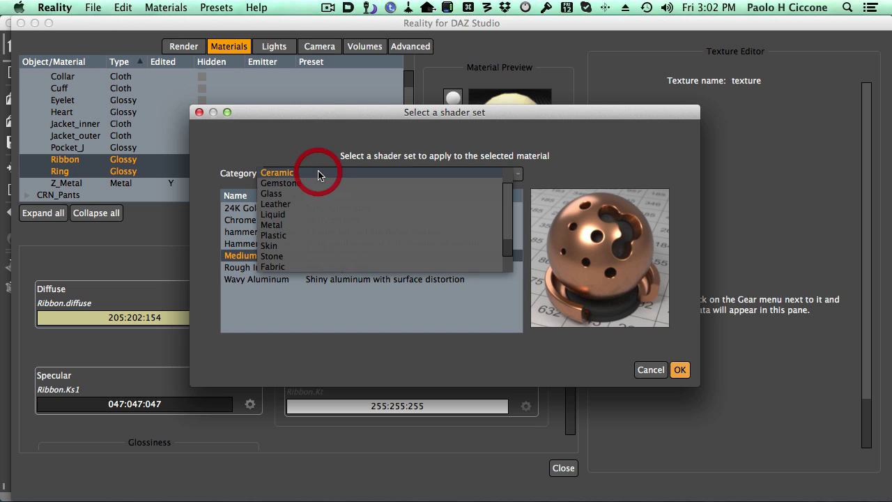
left_click(293, 266)
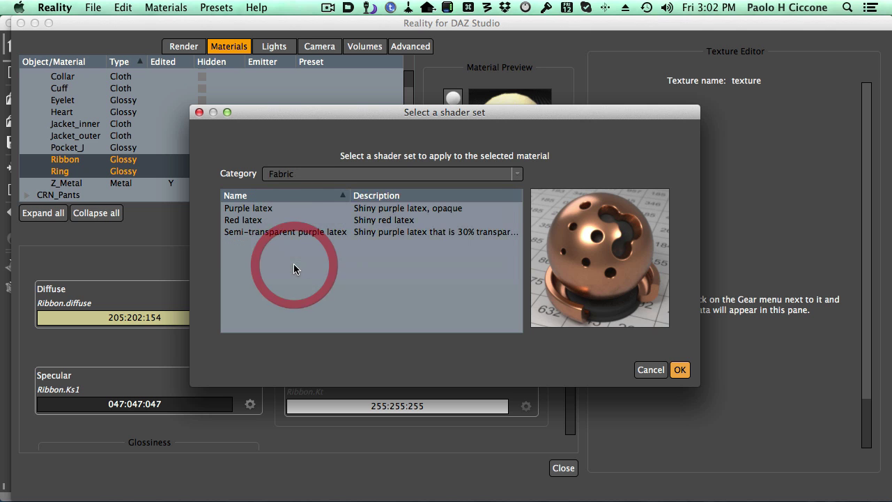
left_click(320, 175)
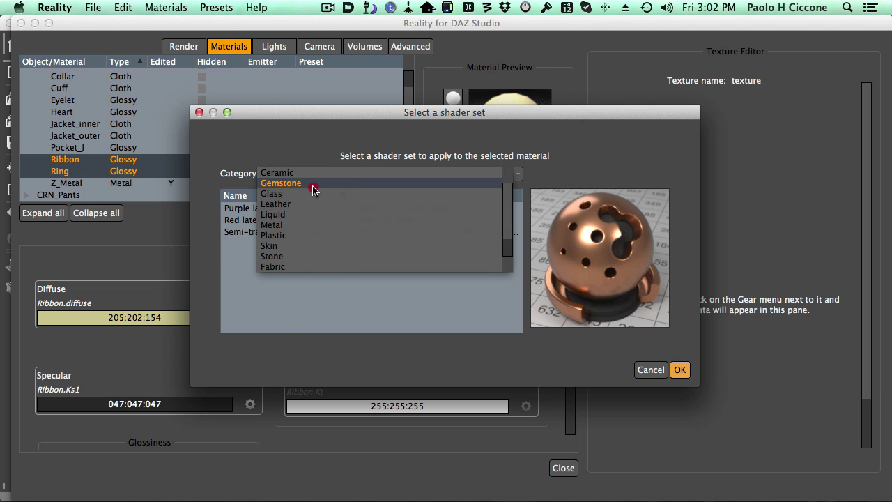
left_click(310, 184)
left_click(277, 221)
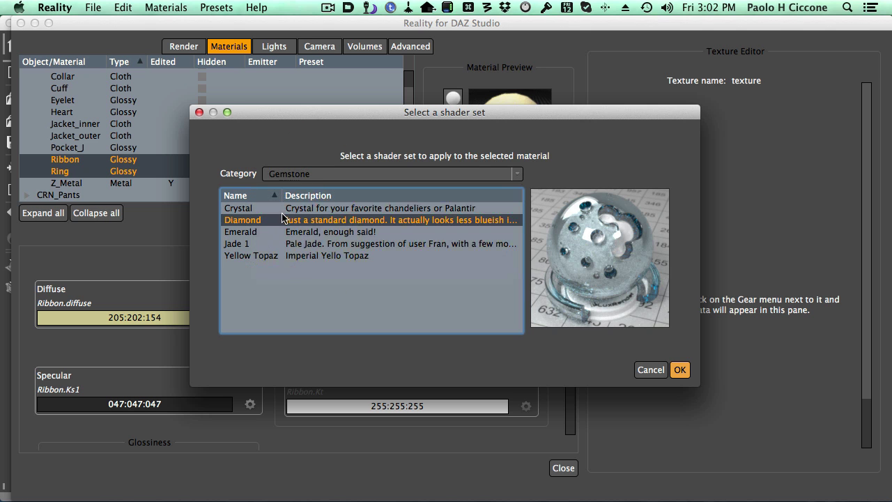
left_click(271, 235)
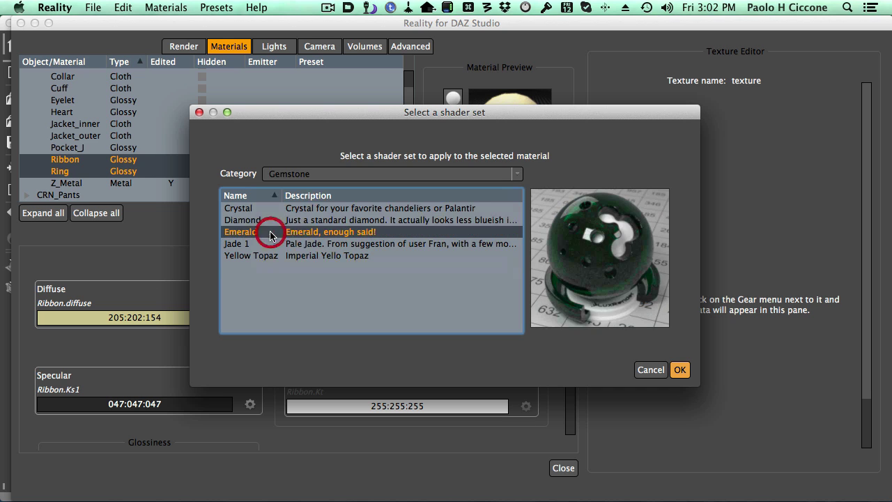
- Return to the Metal category and apply Medium bronze to Ribbon and Ring
left_click(306, 180)
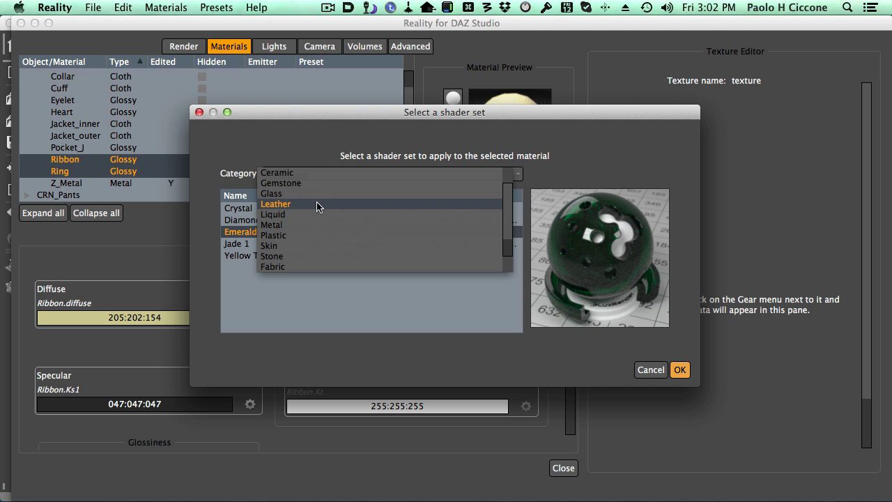
left_click(508, 196)
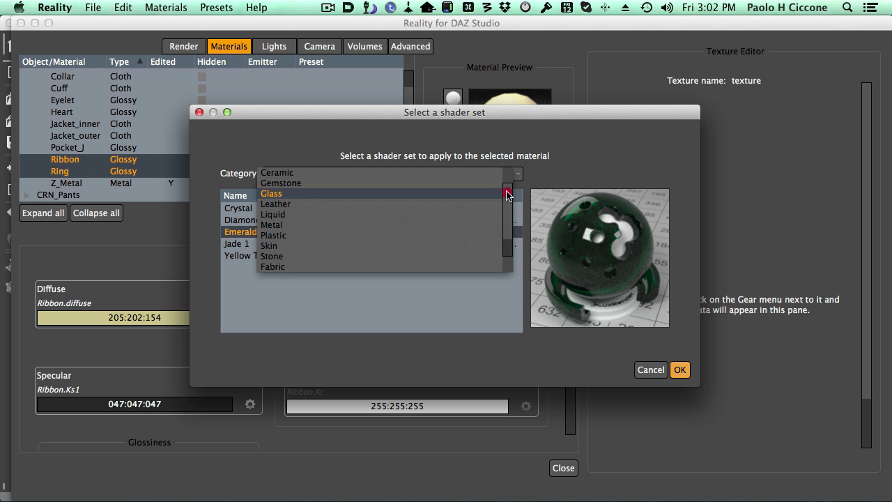
left_click(337, 224)
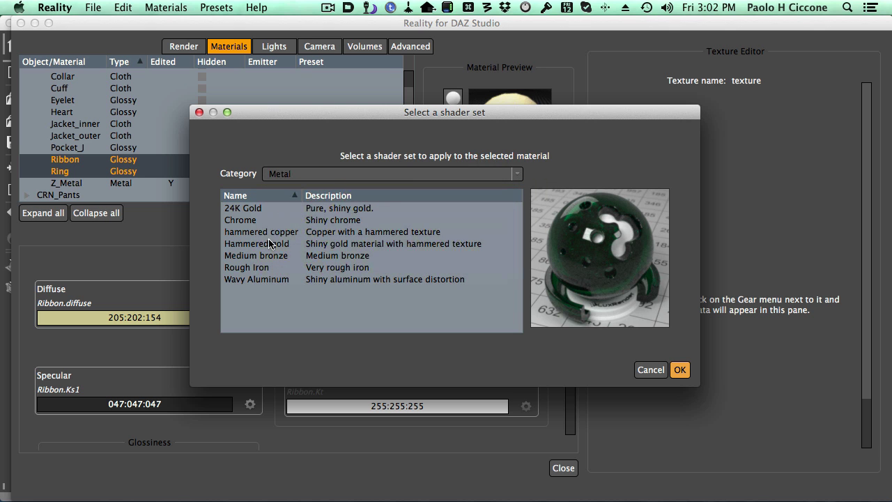
left_click(270, 255)
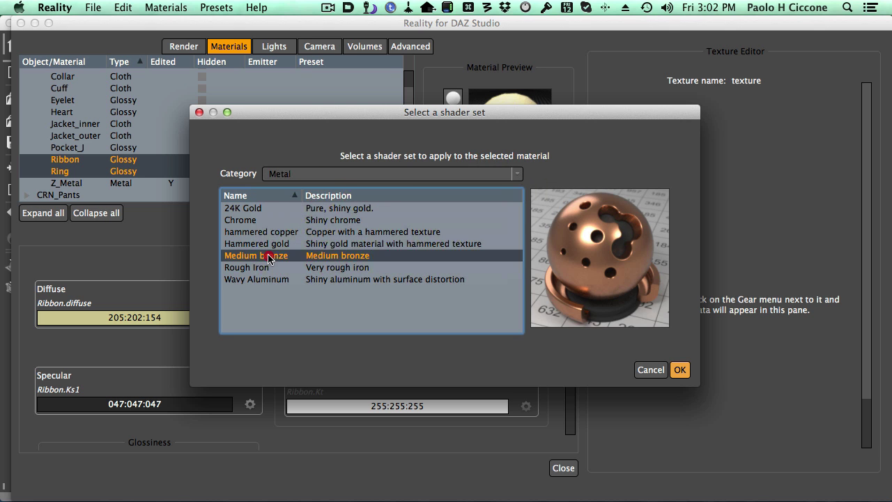
left_click_drag(453, 122, 390, 196)
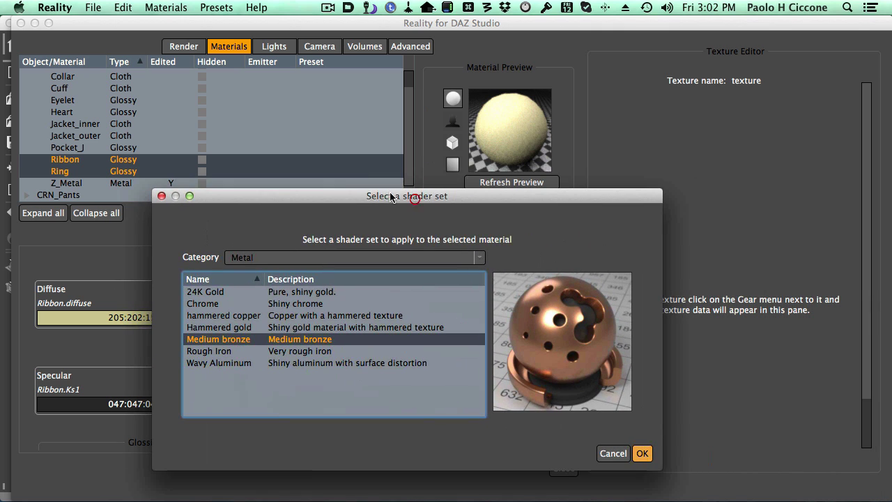
left_click(641, 453)
- Glance at the Ribbon and Ring settings, then open Pocket_J's settings
left_click(115, 160)
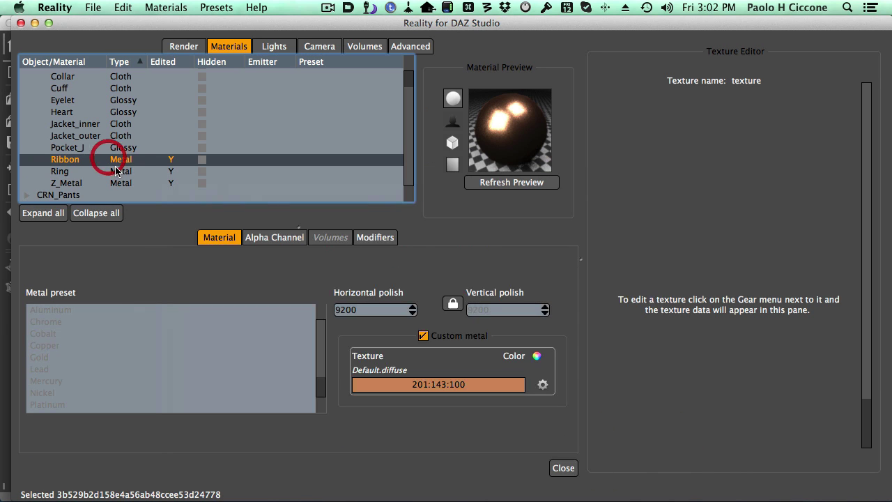
left_click(116, 175)
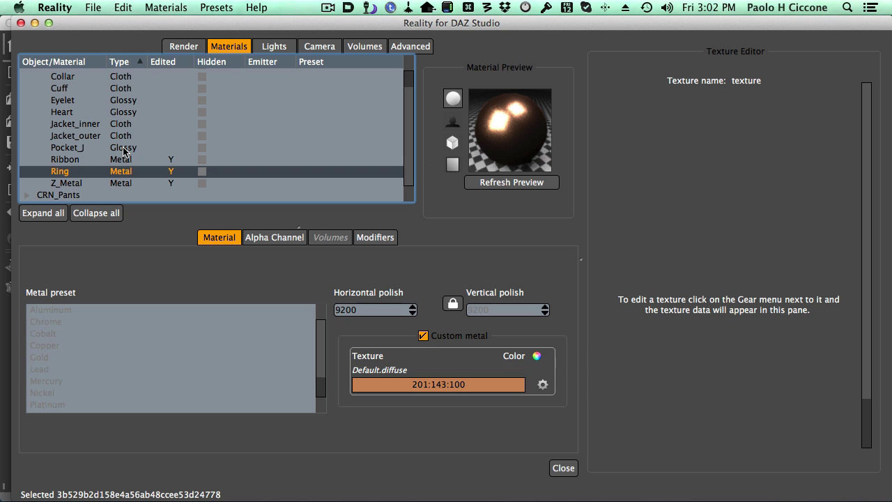
left_click(123, 149)
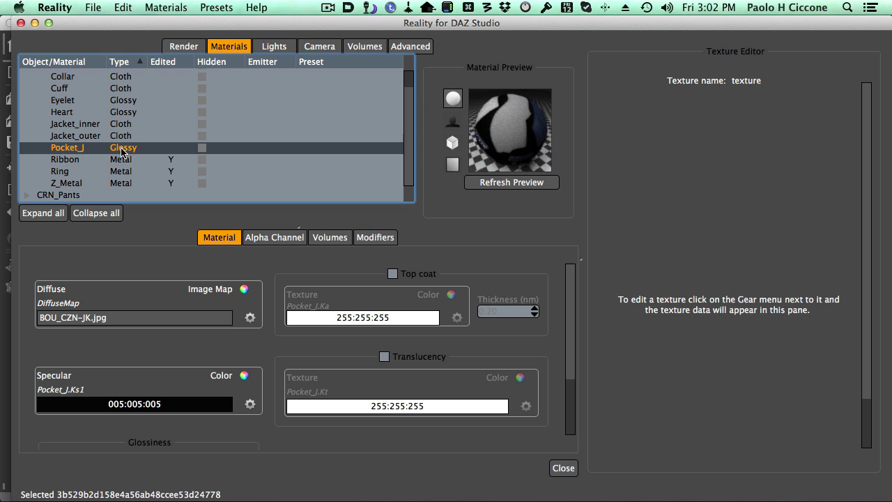
- Convert Pocket_J to Cloth and choose the Cotton Twill preset
right_click(123, 149)
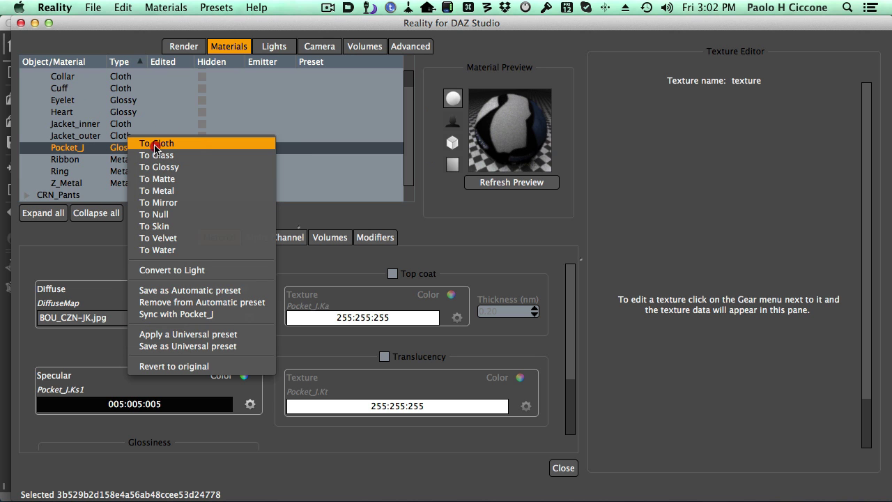
left_click(155, 144)
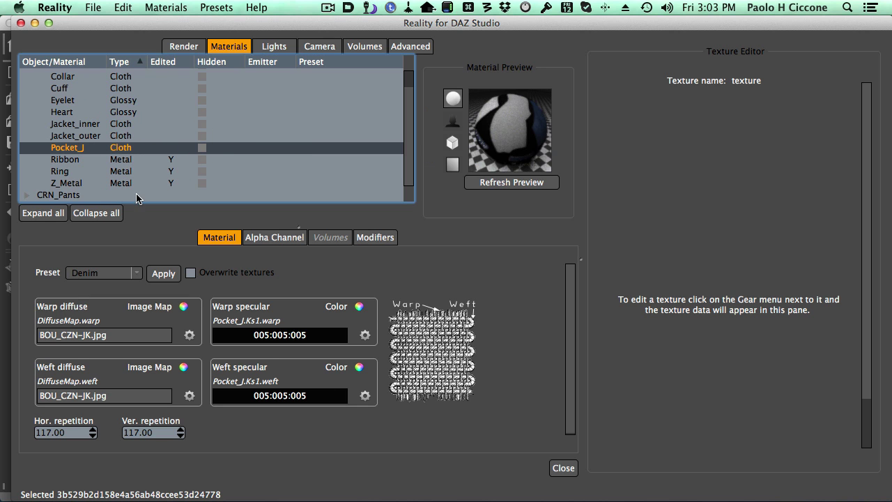
left_click(122, 273)
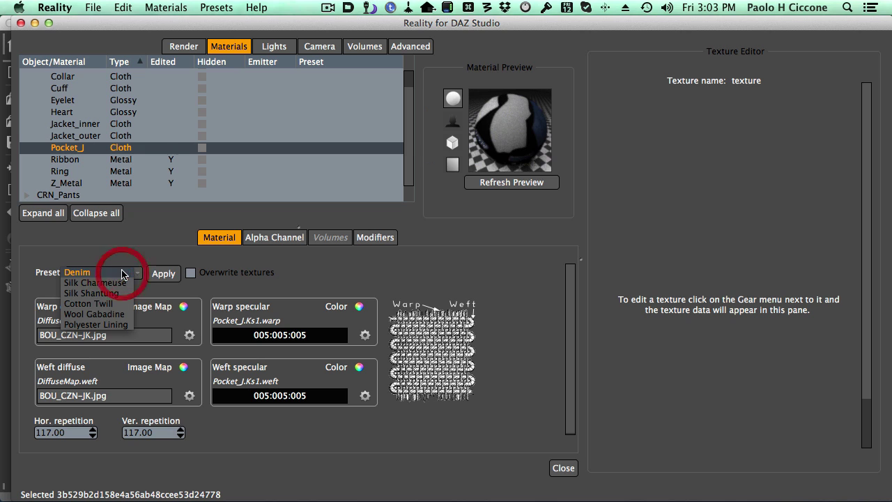
left_click(115, 303)
scroll(171, 122, "up", 2)
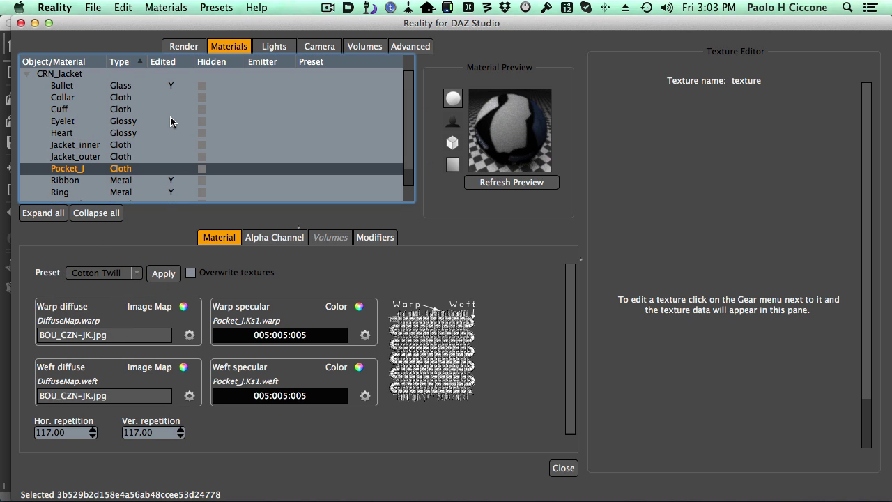
scroll(171, 122, "down", 2)
scroll(171, 122, "up", 2)
- Select Bullet, Collar, Cuff, Jacket_inner, Jacket_outer, Pocket_J, Ribbon, Ring and Z_Metal, skipping Eyelet and Heart
left_click(132, 87)
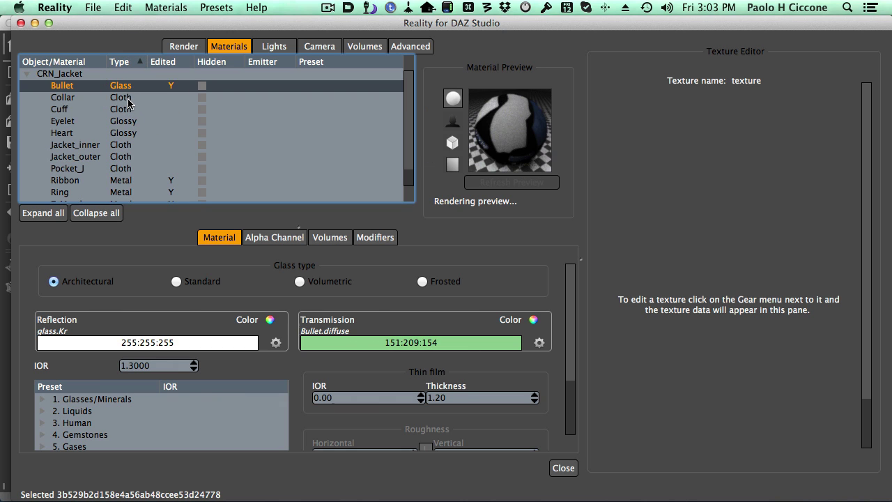
left_click(127, 98, "shift")
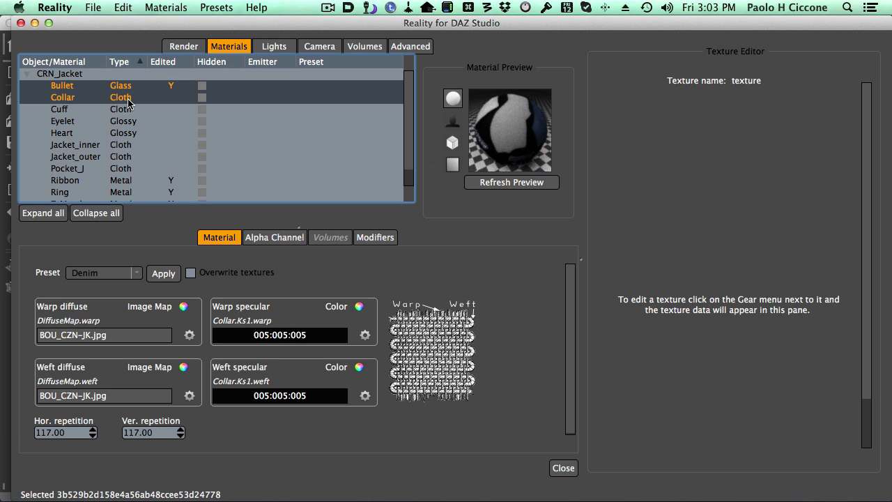
left_click(132, 112, "shift")
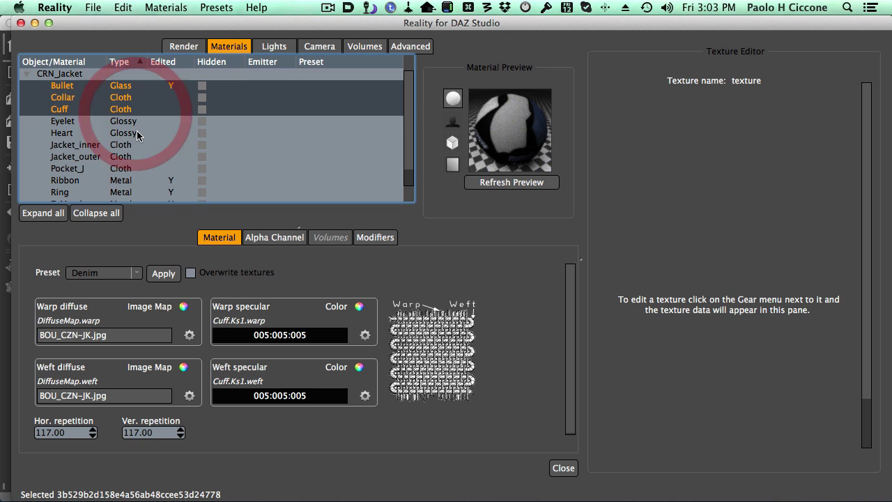
left_click(129, 146, "super")
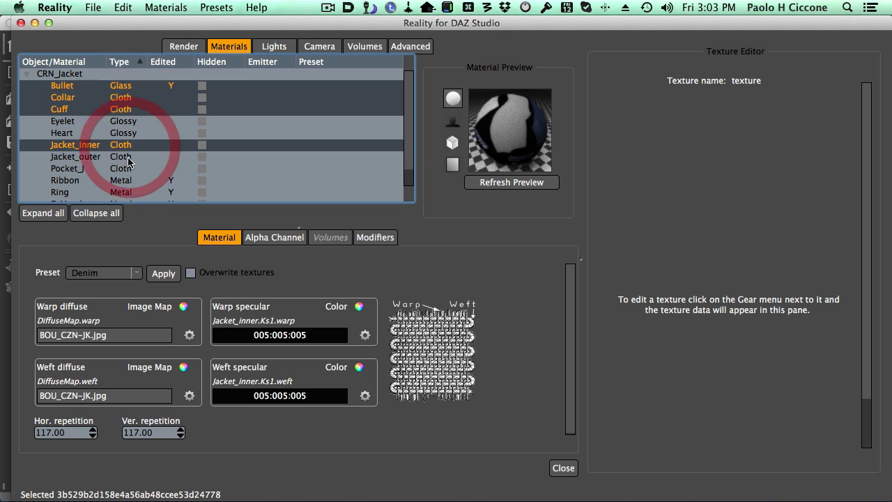
left_click(130, 157, "super")
left_click(130, 170, "super")
scroll(150, 162, "down", 1)
left_click(151, 160, "super")
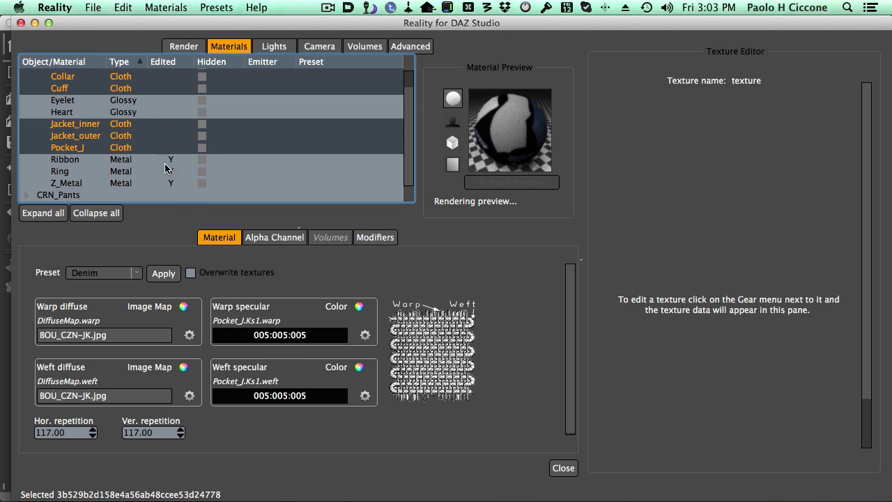
left_click(128, 183, "shift")
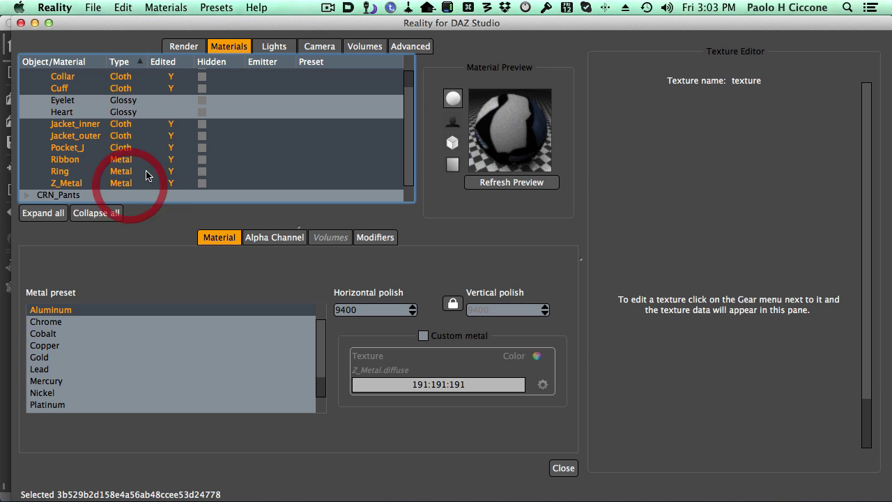
scroll(149, 173, "up", 1)
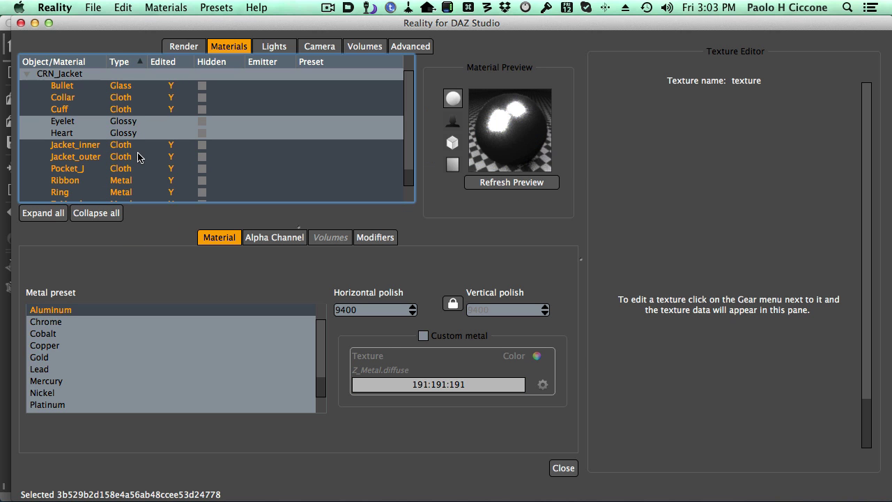
scroll(138, 157, "down", 1)
- Save the selection as automatic preset 'Crazy Nights jacket', with the same text as description
right_click(138, 114)
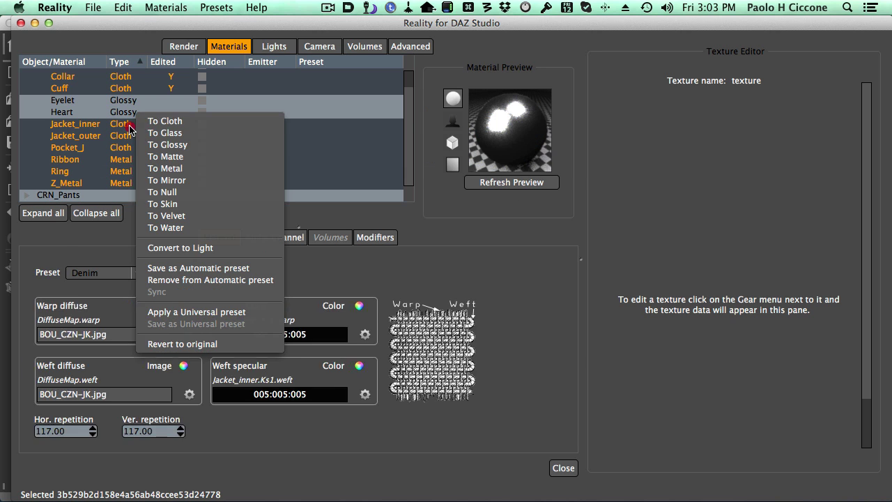
left_click(190, 269)
left_click(312, 207)
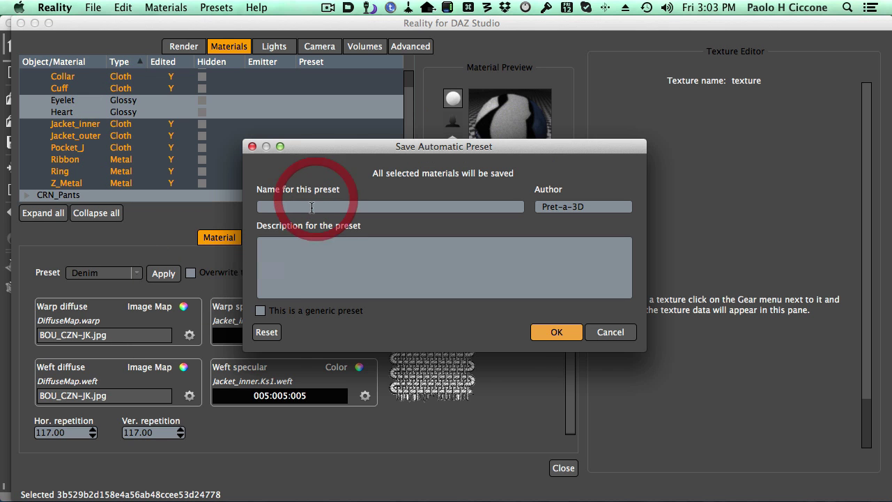
type("Cr")
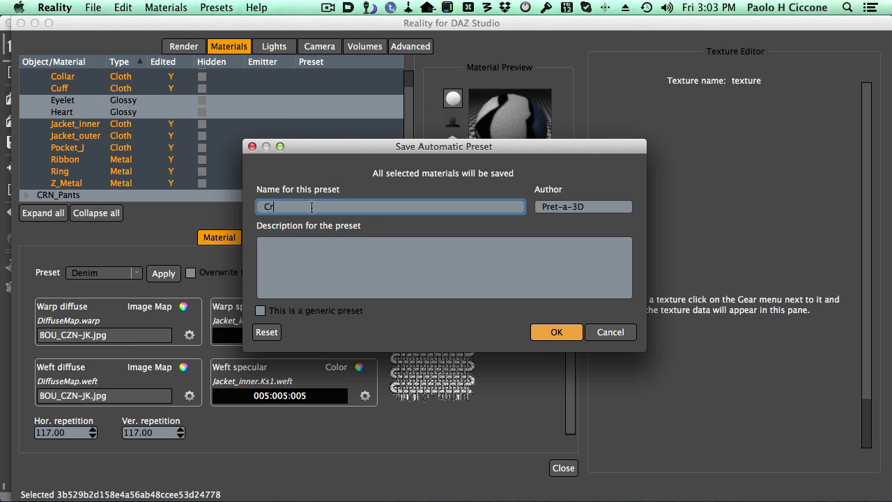
type("azy Nights jacket")
key("super+a")
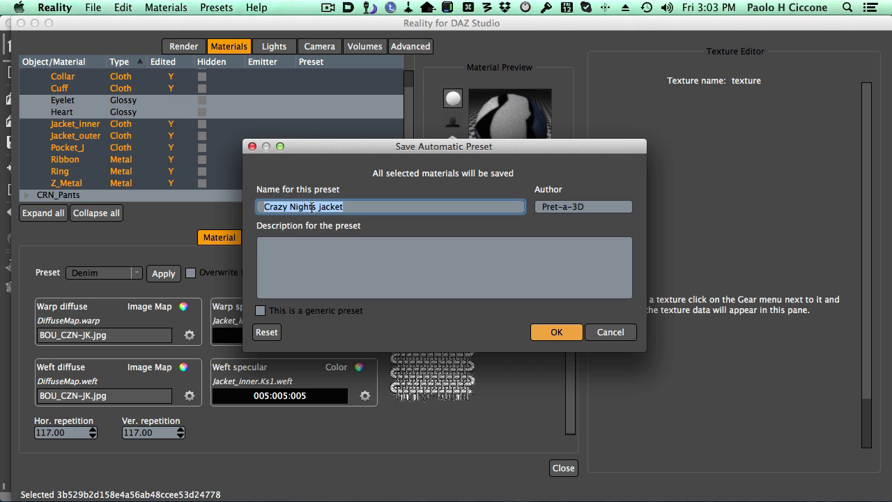
key("super+c")
key("Tab")
key("super+v")
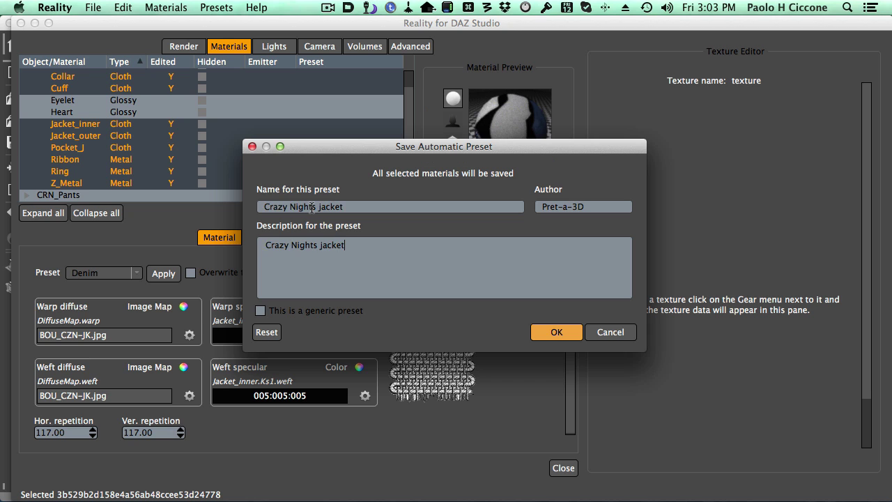
left_click(422, 270)
left_click_drag(388, 150, 407, 123)
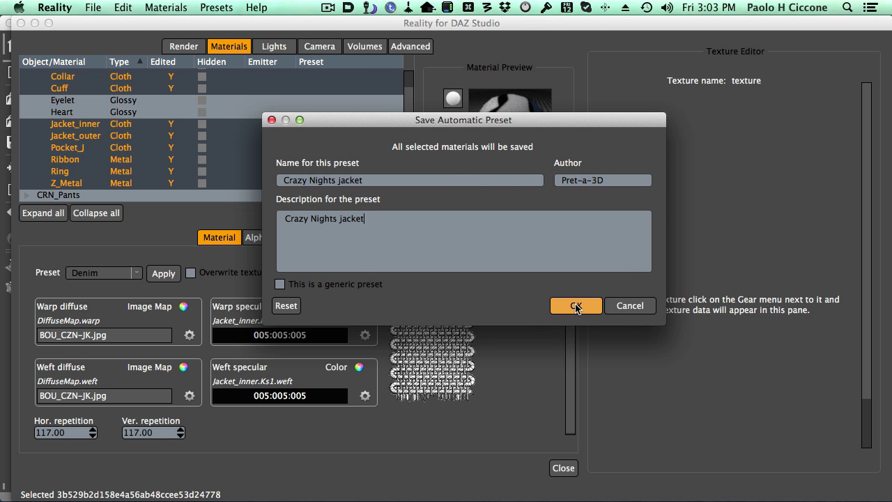
left_click(576, 307)
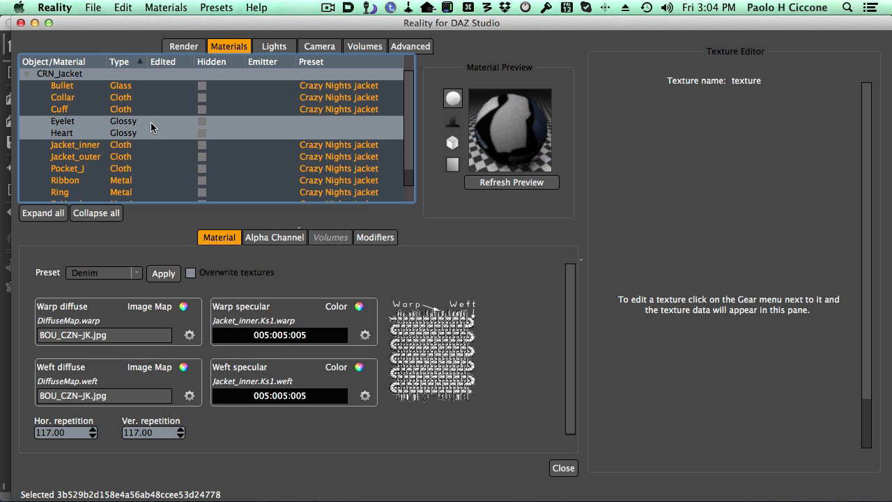
left_click(151, 122)
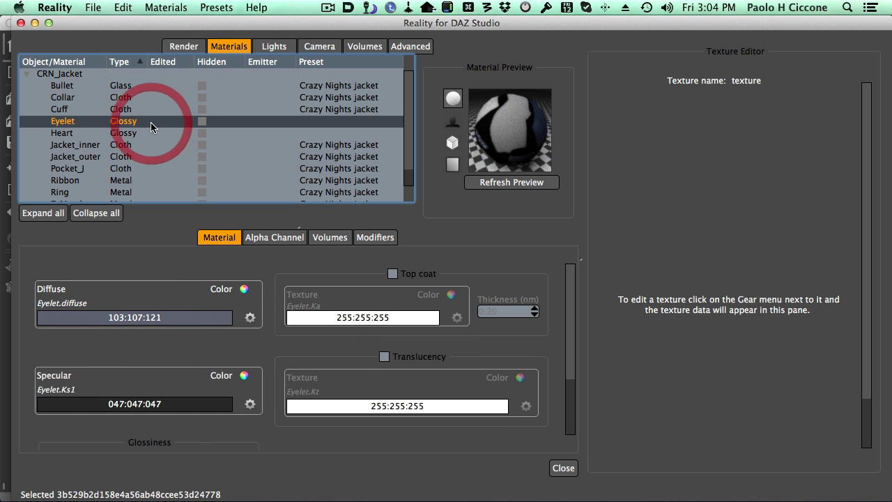
left_click(124, 134)
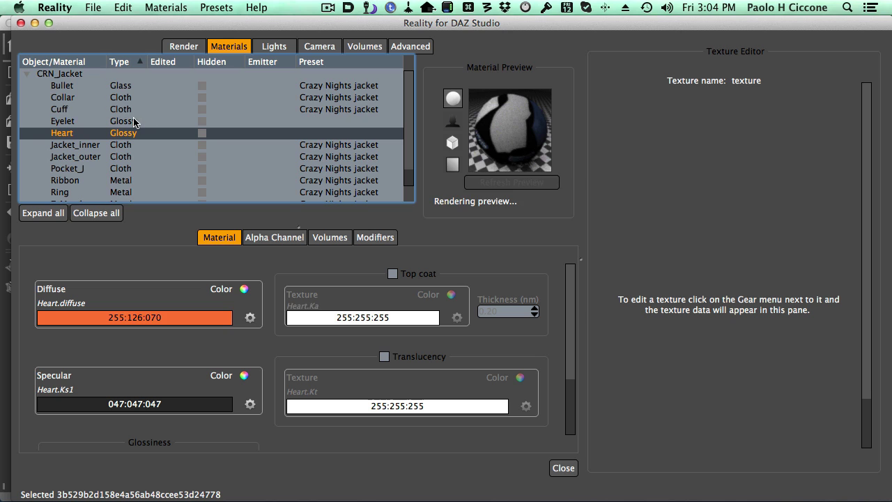
left_click(131, 120)
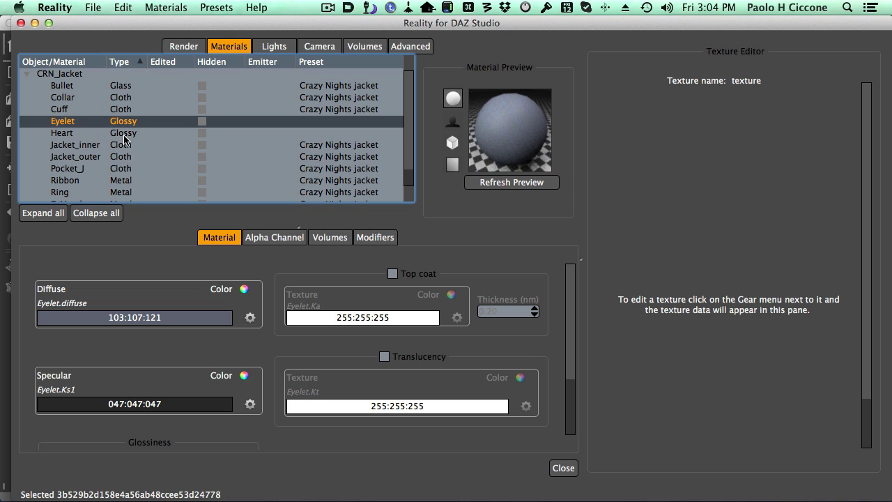
left_click(124, 137)
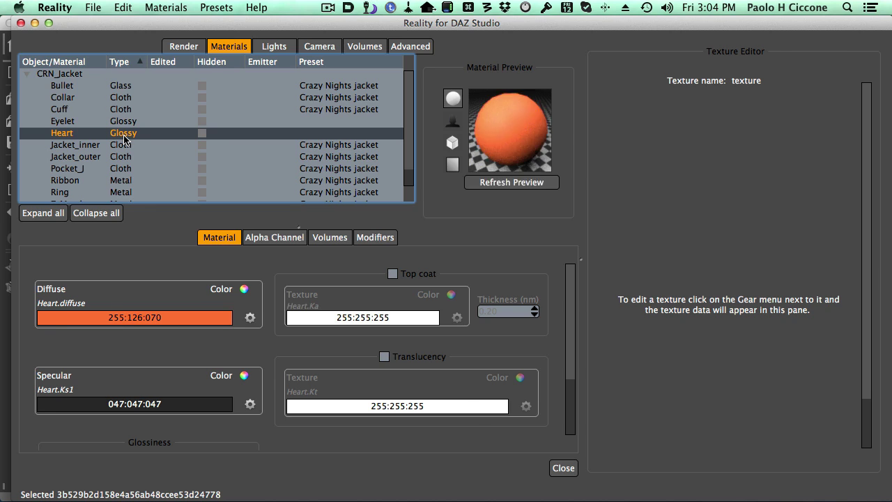
key("super+Tab")
- Convert Heart to Architectural glass and apply the Gemstones Crystal preset for IOR 2.0
right_click(125, 144)
left_click(154, 142)
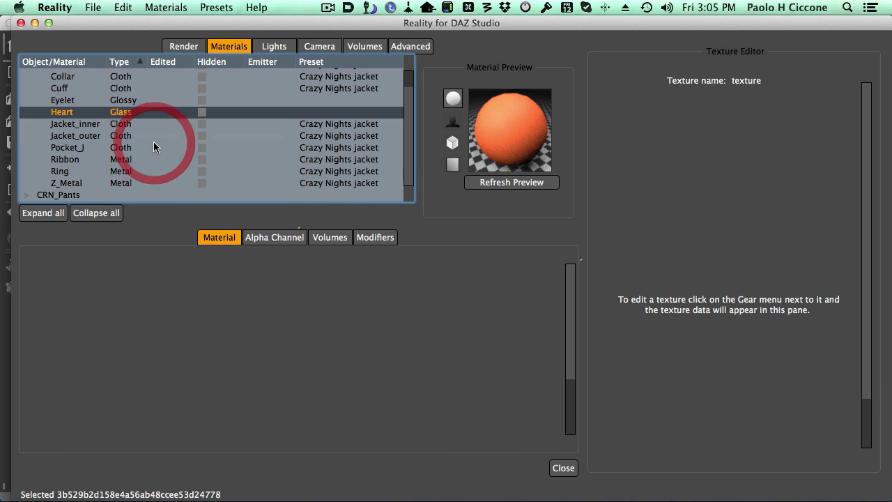
left_click(85, 281)
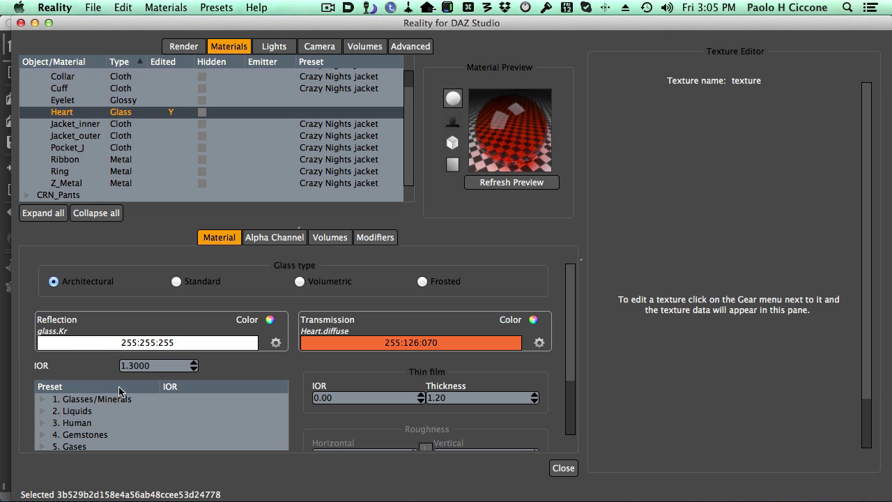
scroll(247, 373, "down", 3)
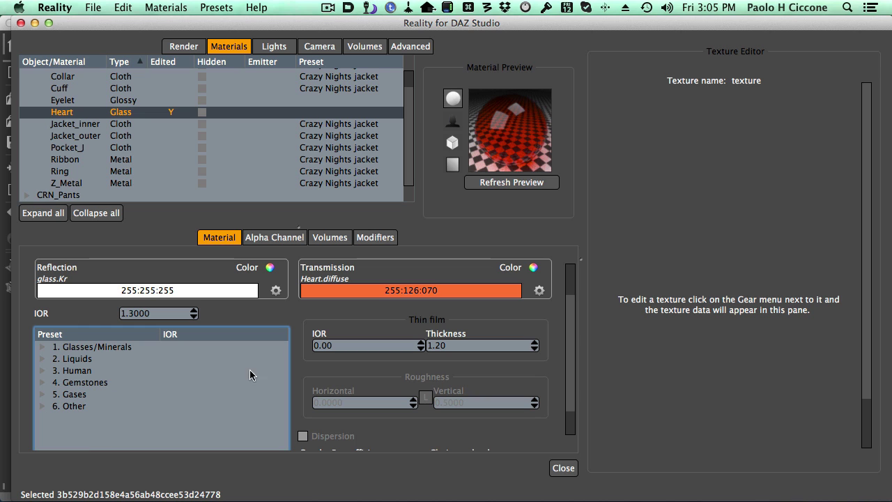
left_click(44, 383)
scroll(99, 411, "down", 4)
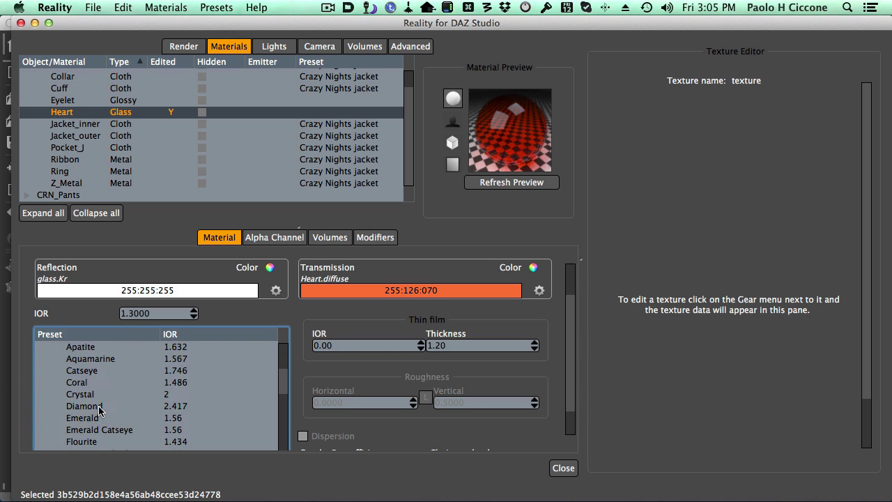
left_click(80, 395)
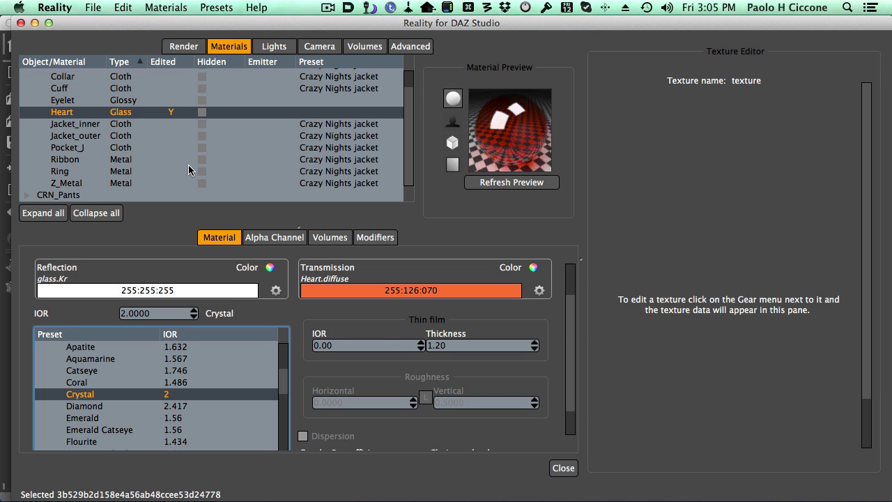
scroll(186, 156, "up", 2)
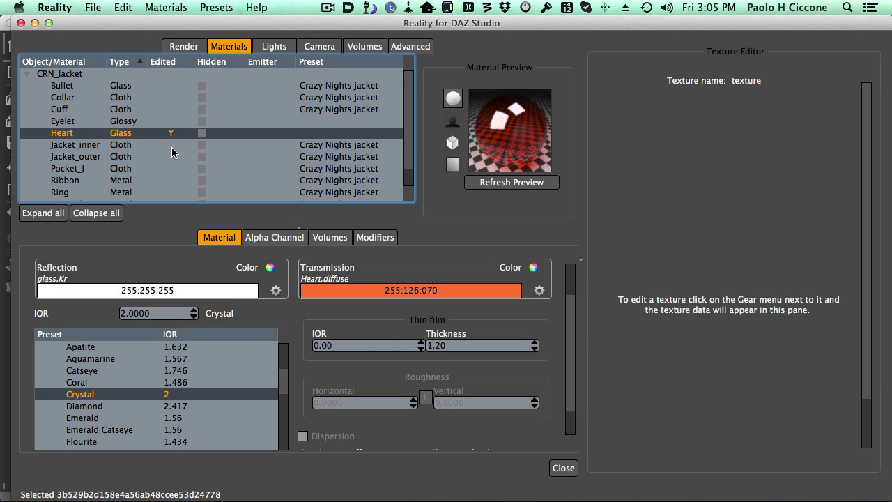
- Select the Eyelet material and zoom the viewport in on the jacket's pocket eyelets
left_click(129, 121)
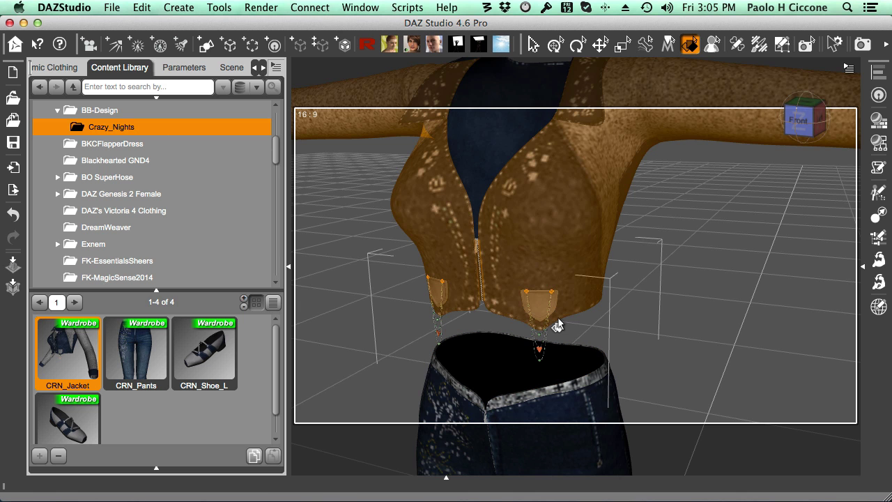
scroll(558, 325, "up", 5)
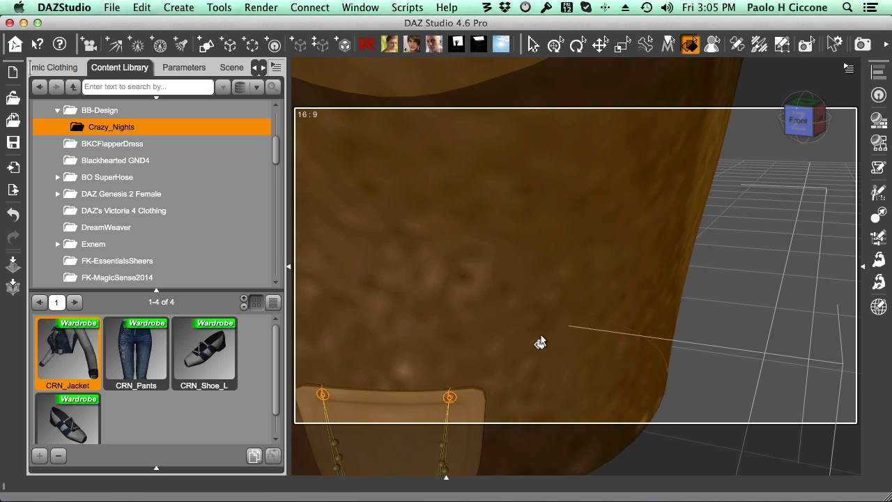
scroll(528, 352, "down", 3)
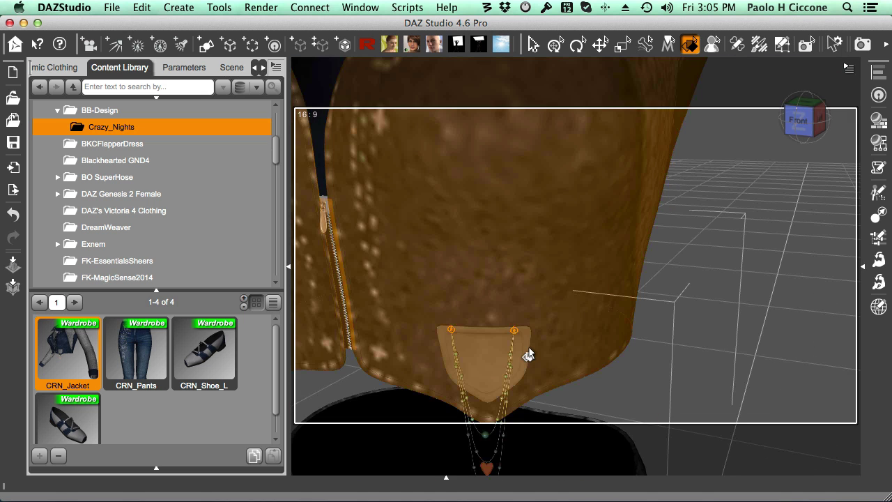
scroll(527, 356, "up", 3)
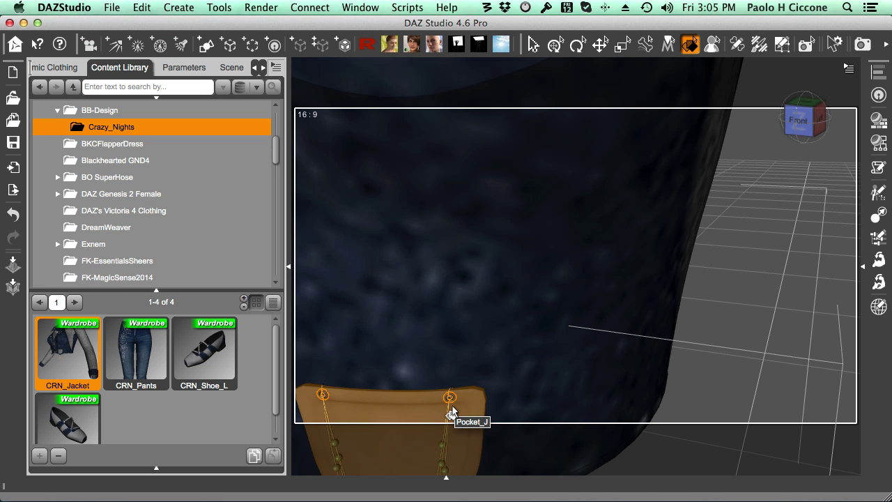
scroll(451, 414, "down", 5)
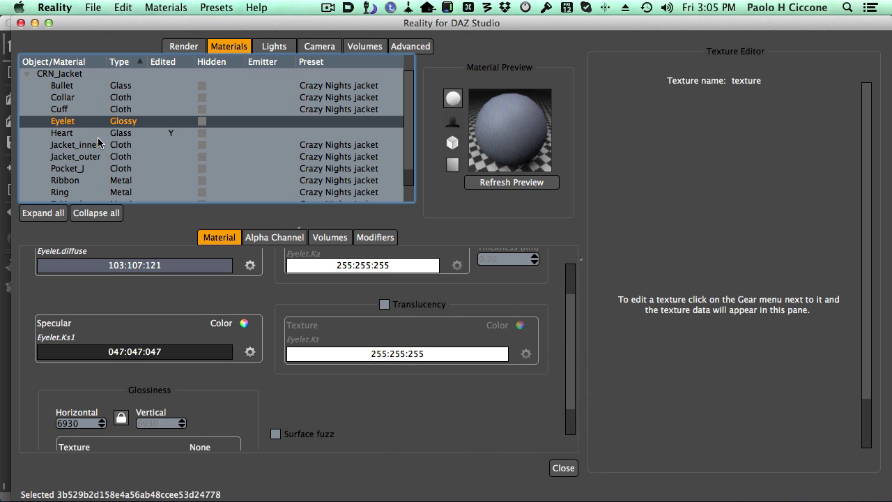
- Convert the Eyelet material to Aluminum metal with a horizontal polish of 9200
right_click(104, 122)
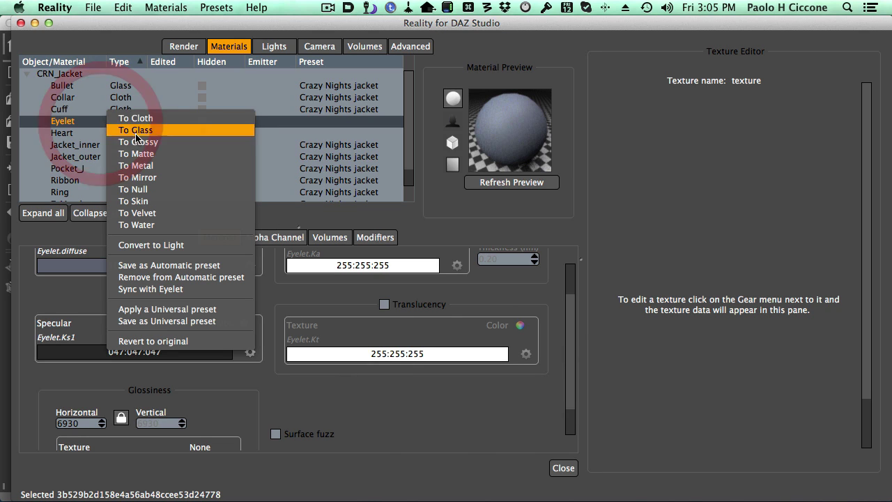
left_click(148, 166)
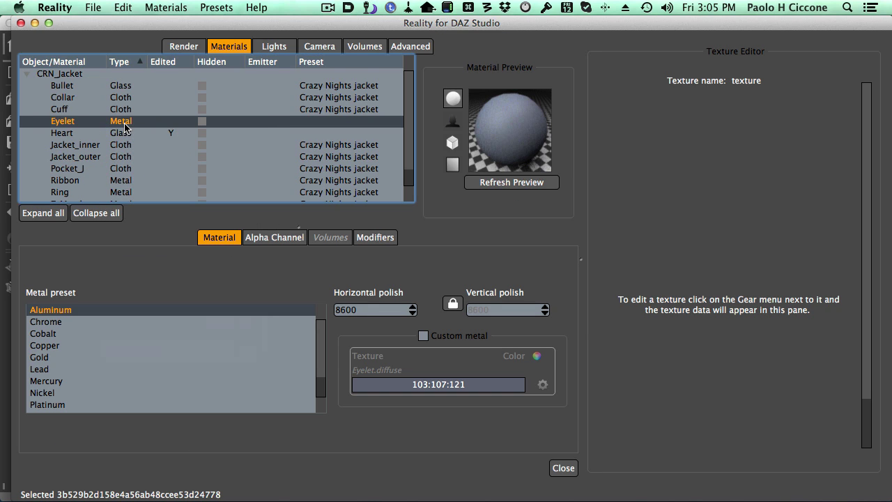
left_click(92, 311)
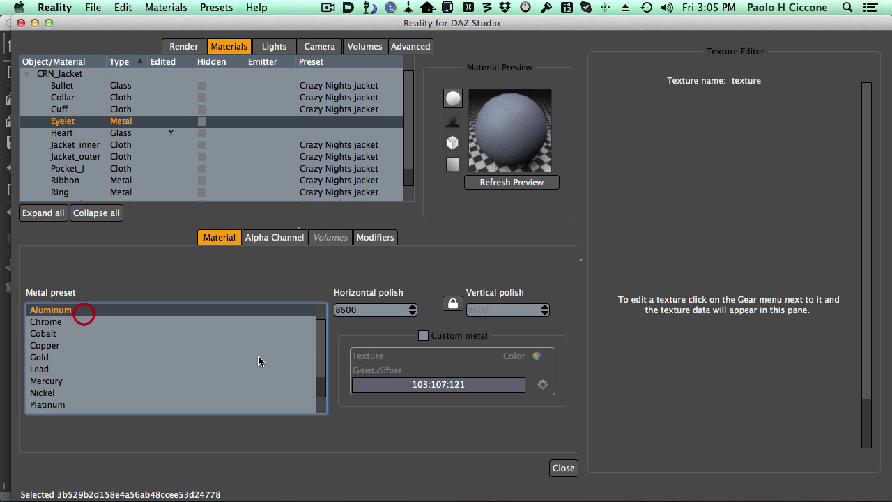
double_click(362, 313)
type("9200")
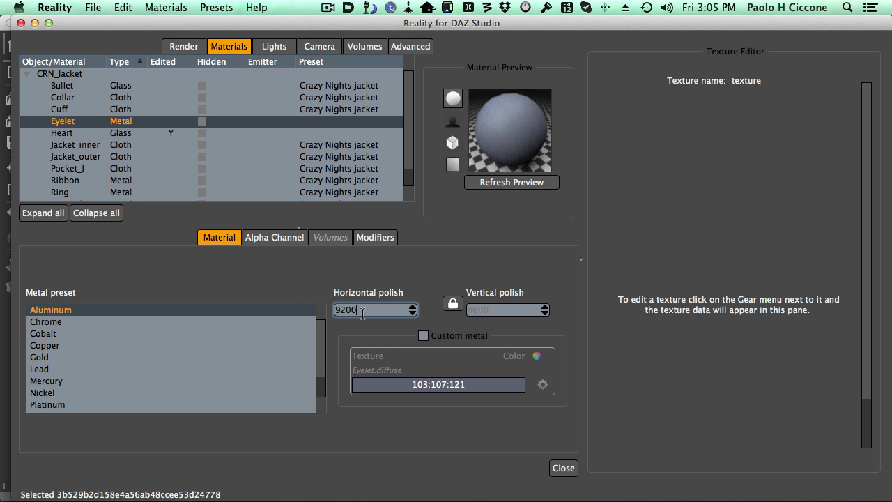
key("Return")
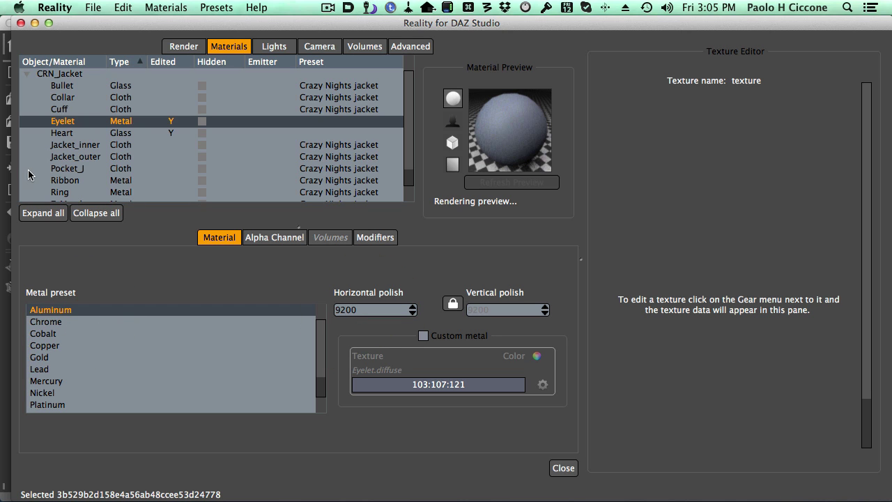
left_click(120, 133)
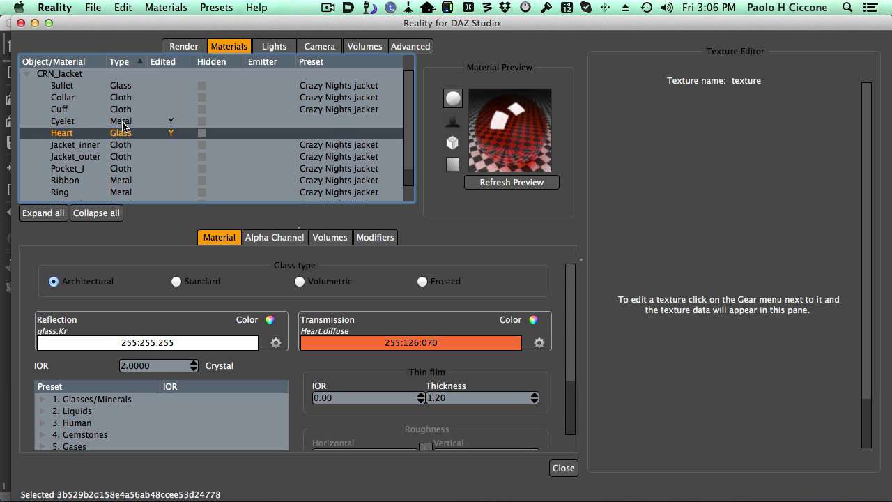
- Save the Eyelet and Heart materials into the 'Crazy Nights jacket' automatic preset
left_click(122, 126, "shift")
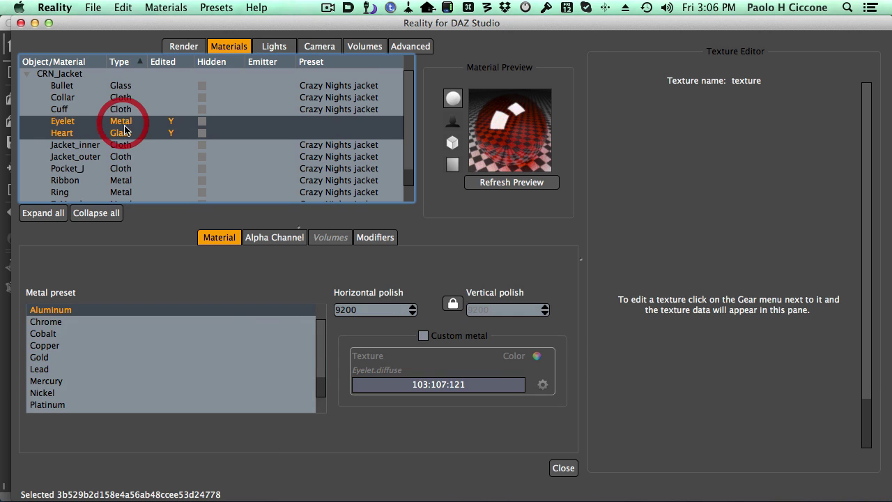
right_click(128, 126)
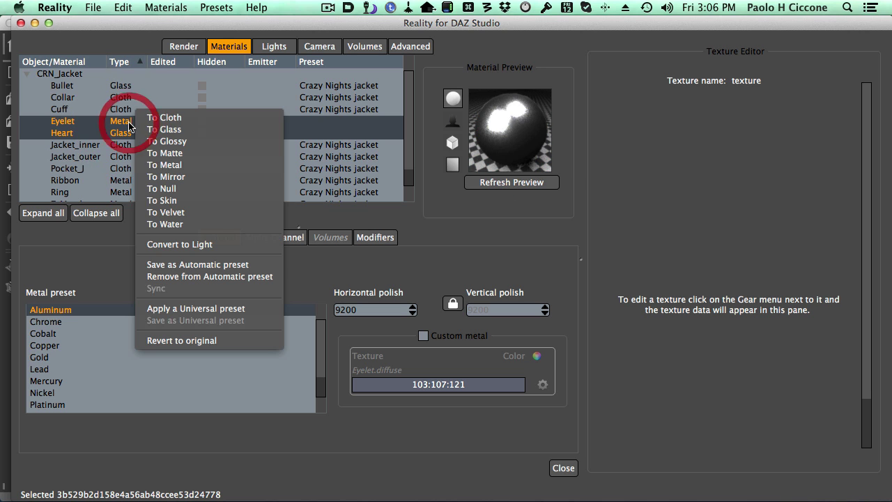
left_click(253, 266)
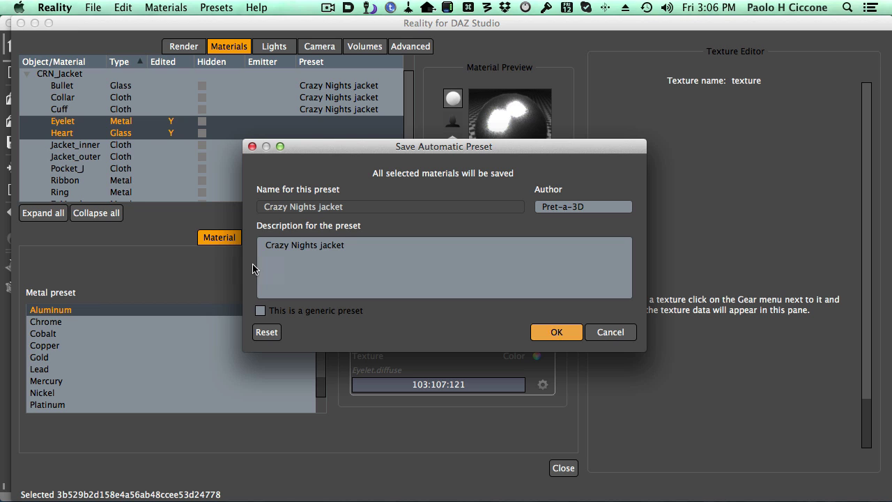
left_click_drag(379, 152, 302, 158)
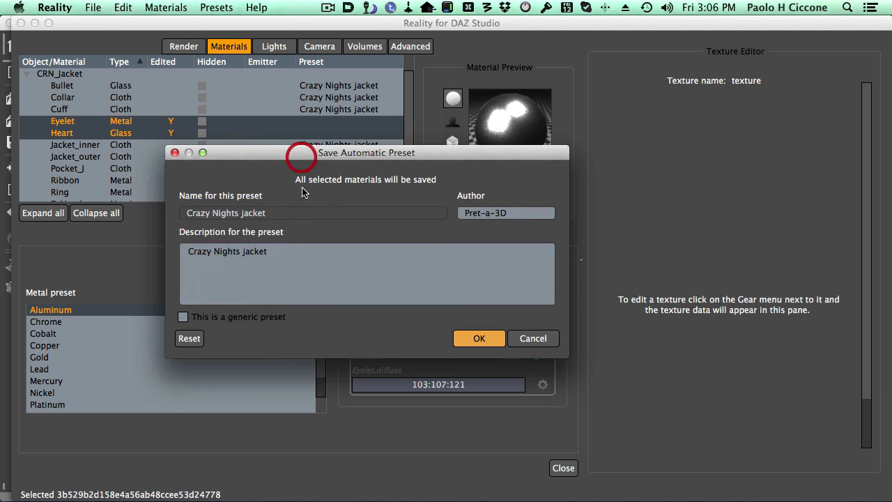
left_click(486, 343)
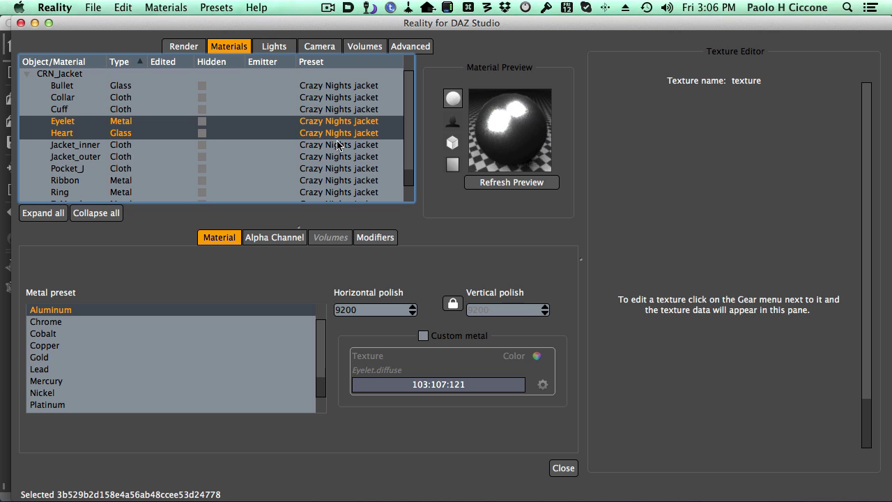
scroll(338, 144, "down", 2)
scroll(337, 144, "up", 2)
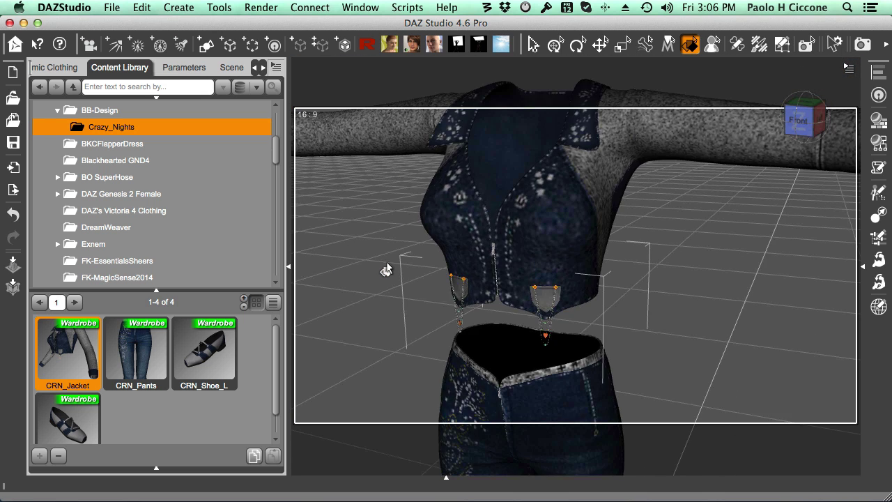
- Zoom out in the DAZ viewport to see the full jacket and pants outfit
scroll(386, 269, "down", 5)
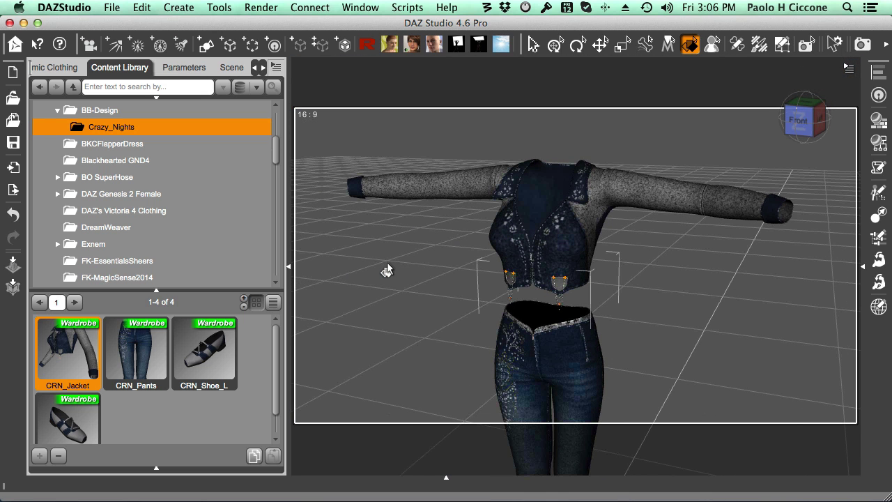
- Start a new scene without saving, then load CRN_Pants and CRN_Jacket from the Content Library
left_click(111, 8)
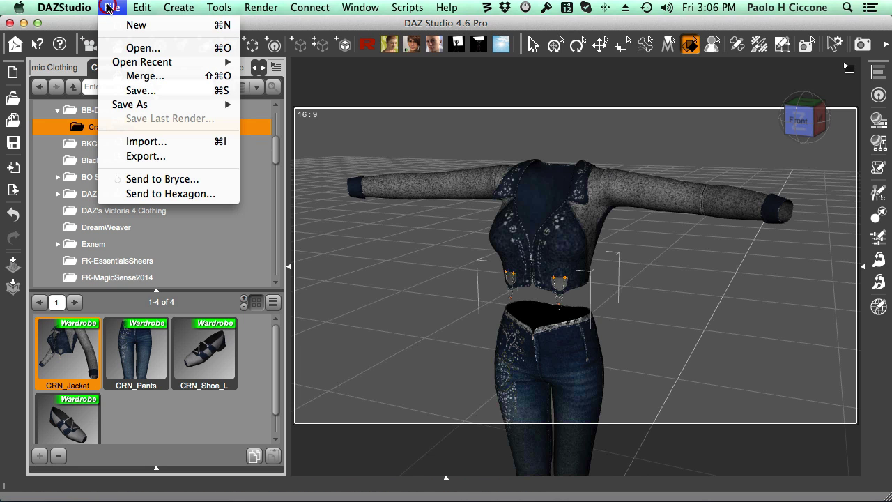
left_click(138, 25)
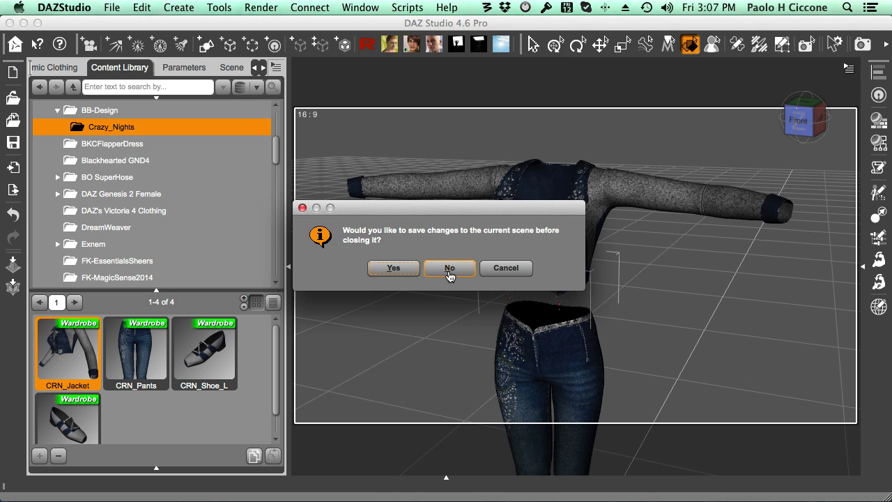
left_click(449, 269)
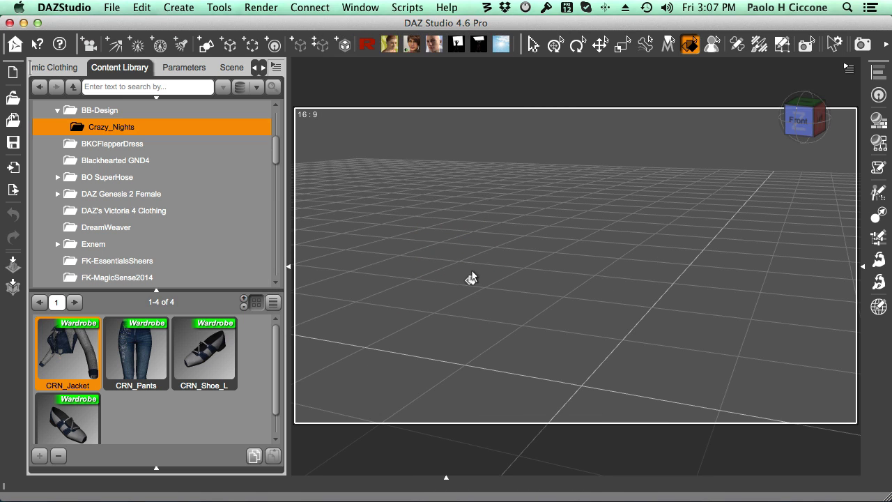
double_click(134, 363)
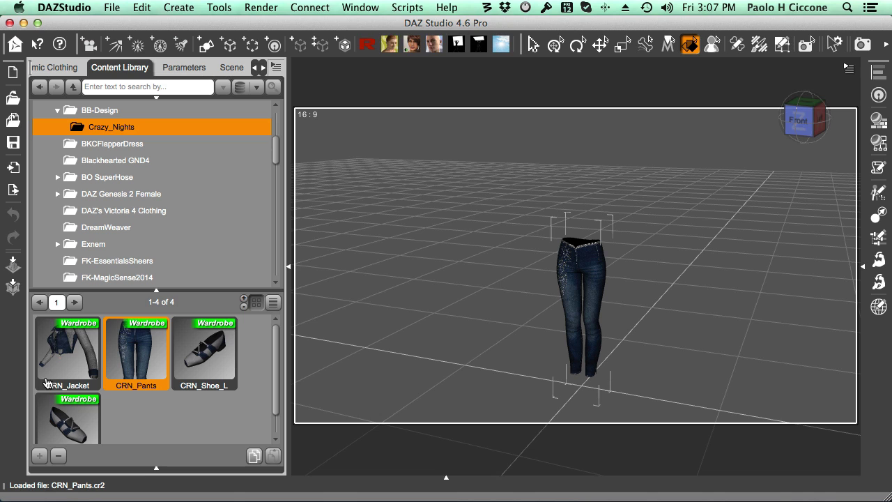
double_click(67, 357)
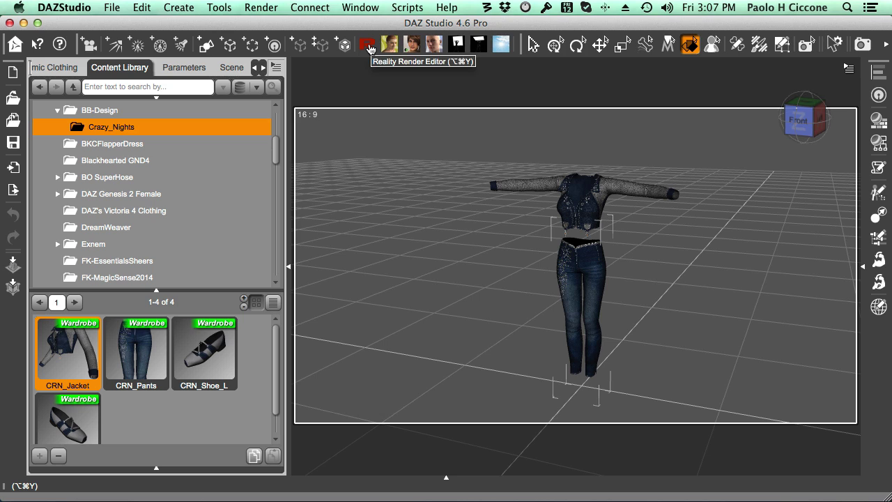
- Open Reality and check the reloaded jacket's Jacket_outer, Ribbon and Bullet materials kept their preset settings
left_click(368, 44)
left_click(28, 74)
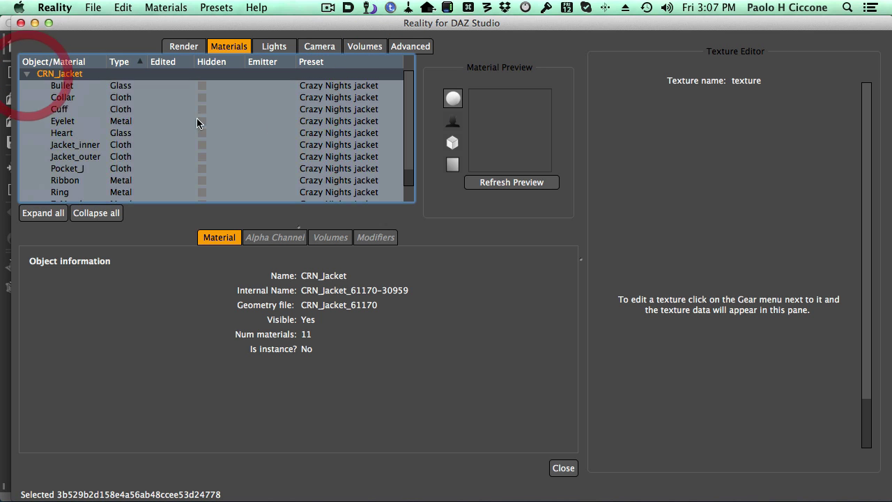
scroll(346, 125, "down", 2)
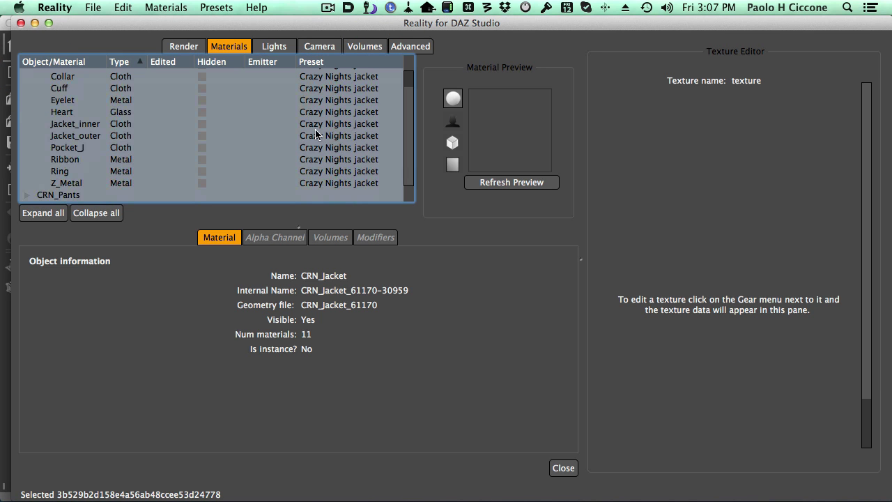
left_click(315, 136)
left_click(314, 160)
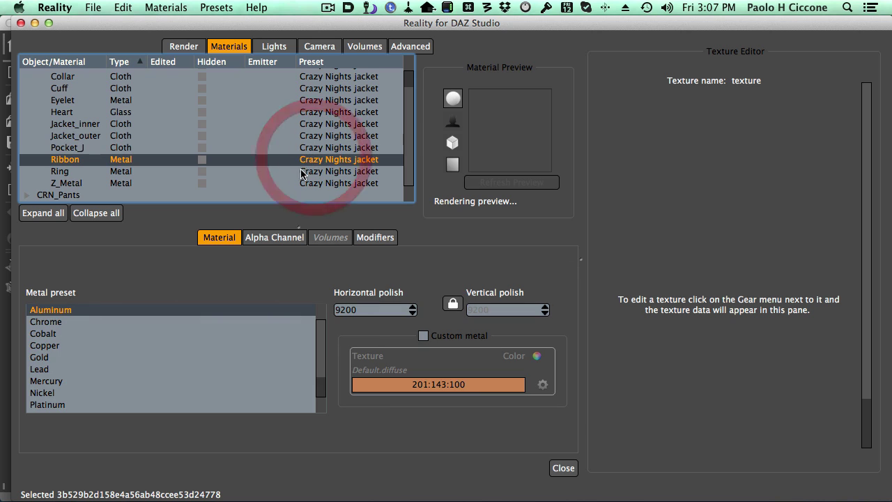
scroll(254, 159, "up", 2)
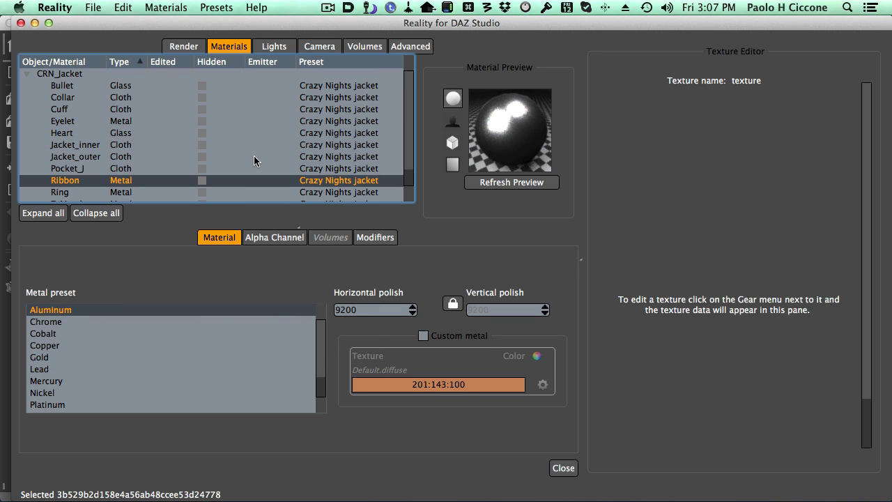
left_click(170, 85)
scroll(162, 100, "down", 2)
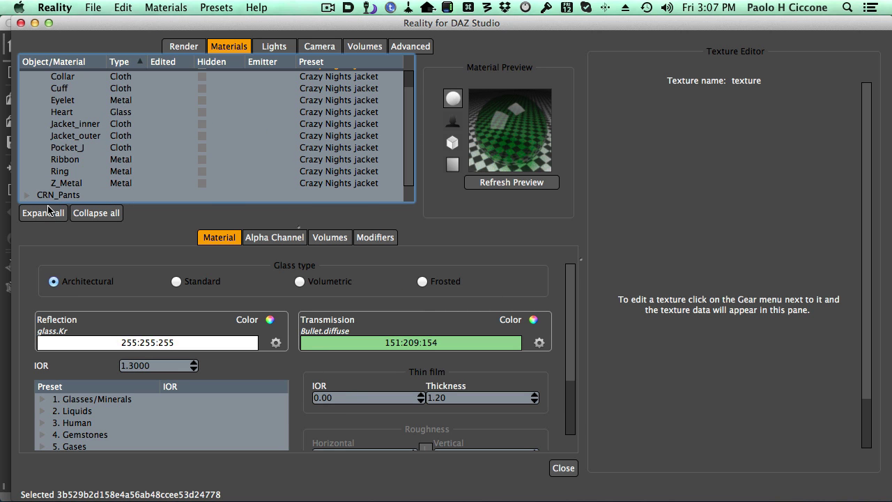
- Expand CRN_Pants to confirm its materials carry the Crazy Nights pants preset
left_click(26, 194)
scroll(161, 193, "down", 2)
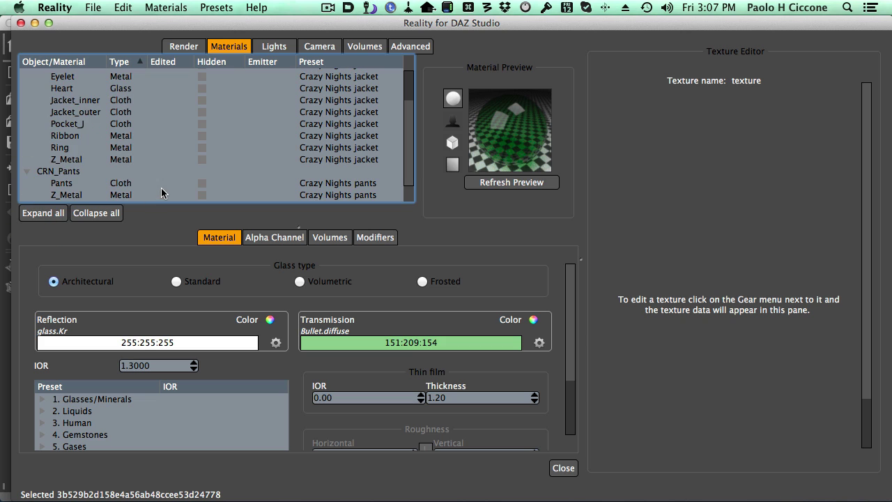
scroll(188, 171, "up", 4)
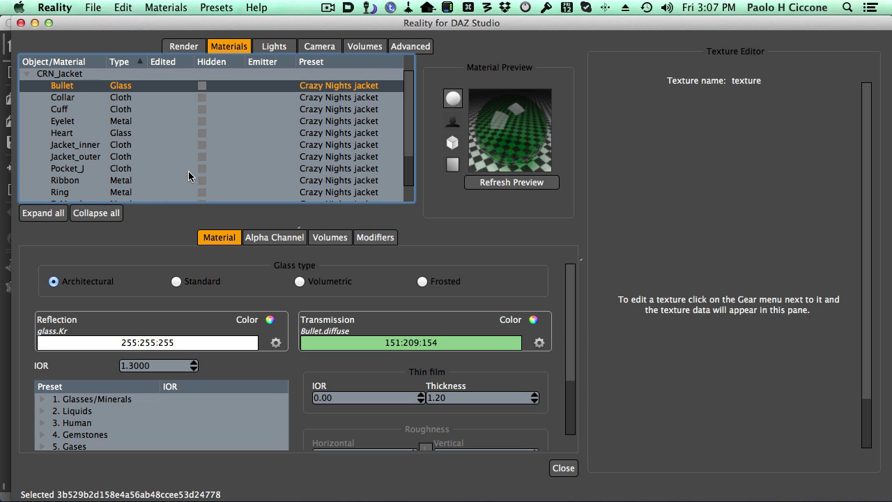